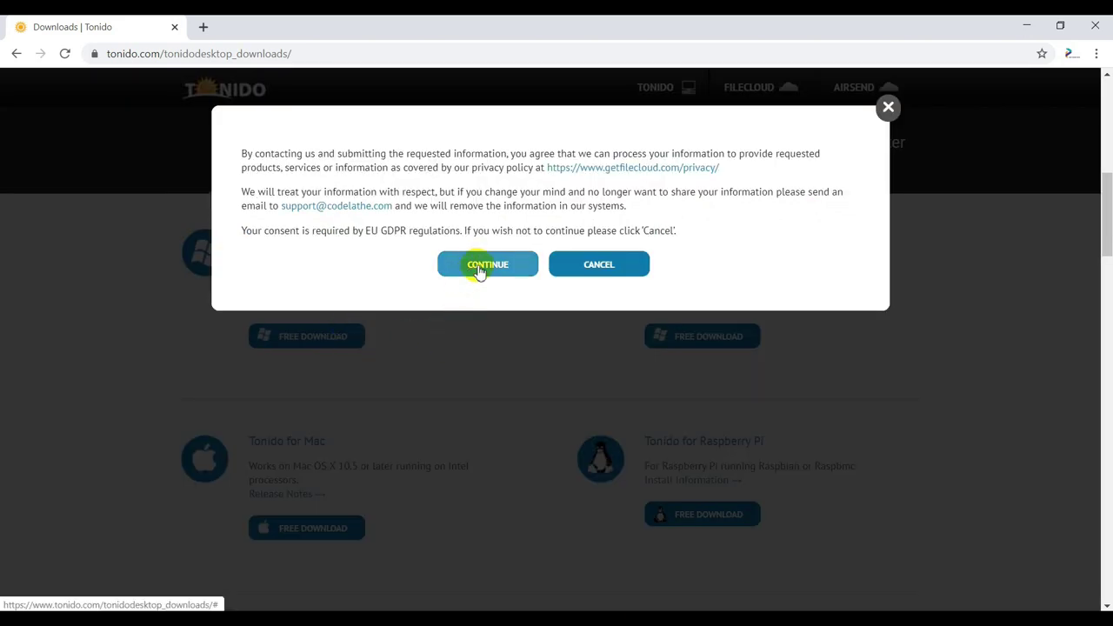
# - Accept the GDPR privacy consent so TonidoLiteSetup.exe downloads
pyautogui.click(486, 272)
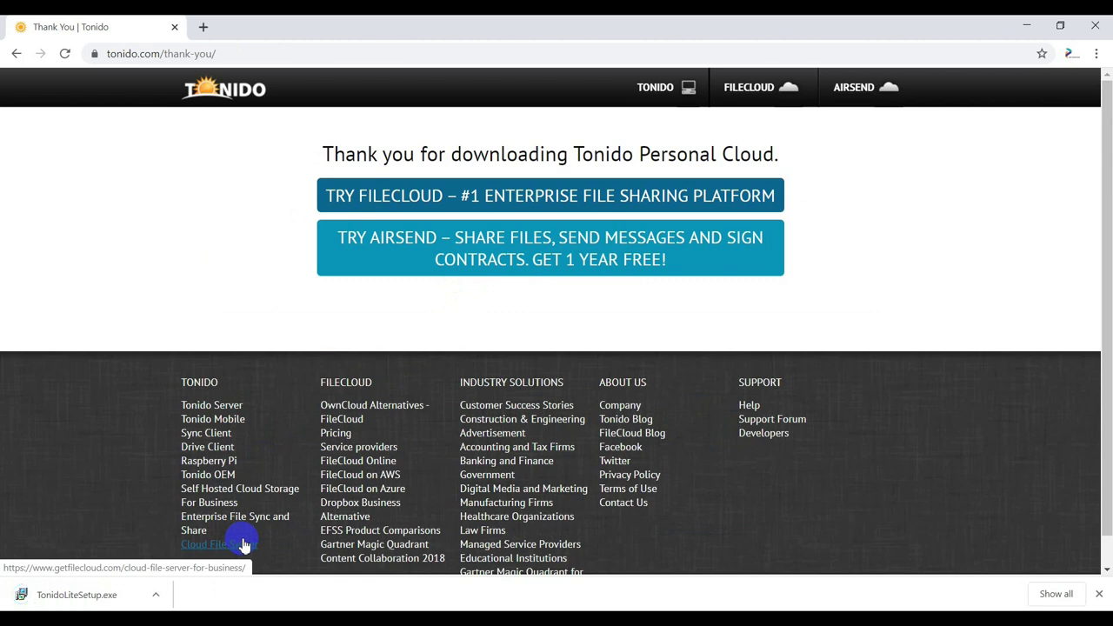
# - Run the downloaded Tonido installer in English with the default shortcut folder
pyautogui.click(74, 595)
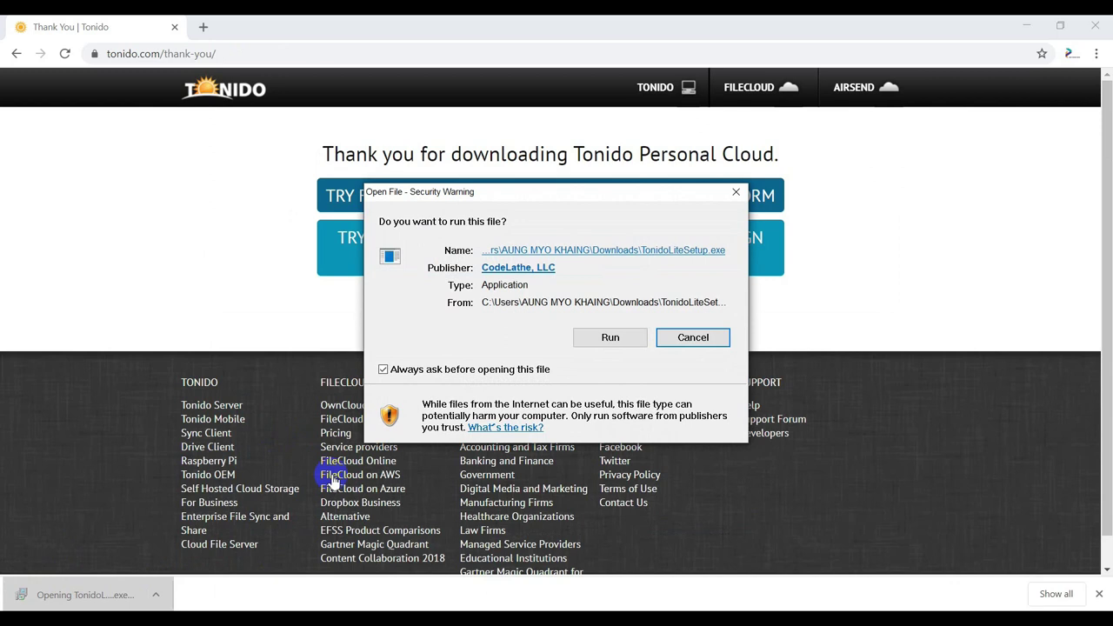
pyautogui.click(604, 344)
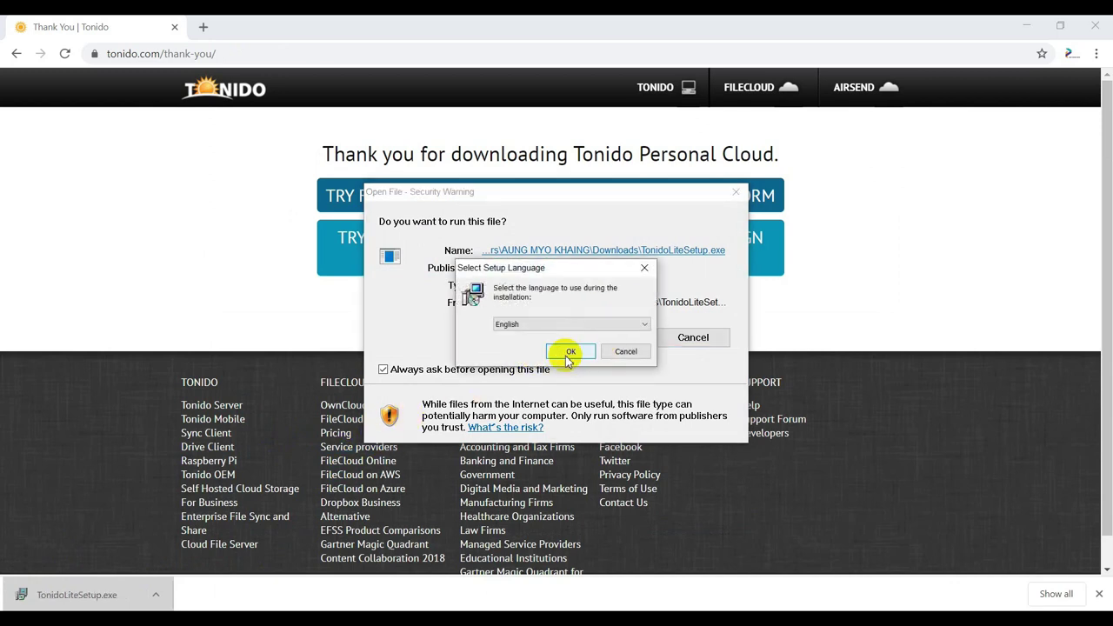
pyautogui.click(566, 351)
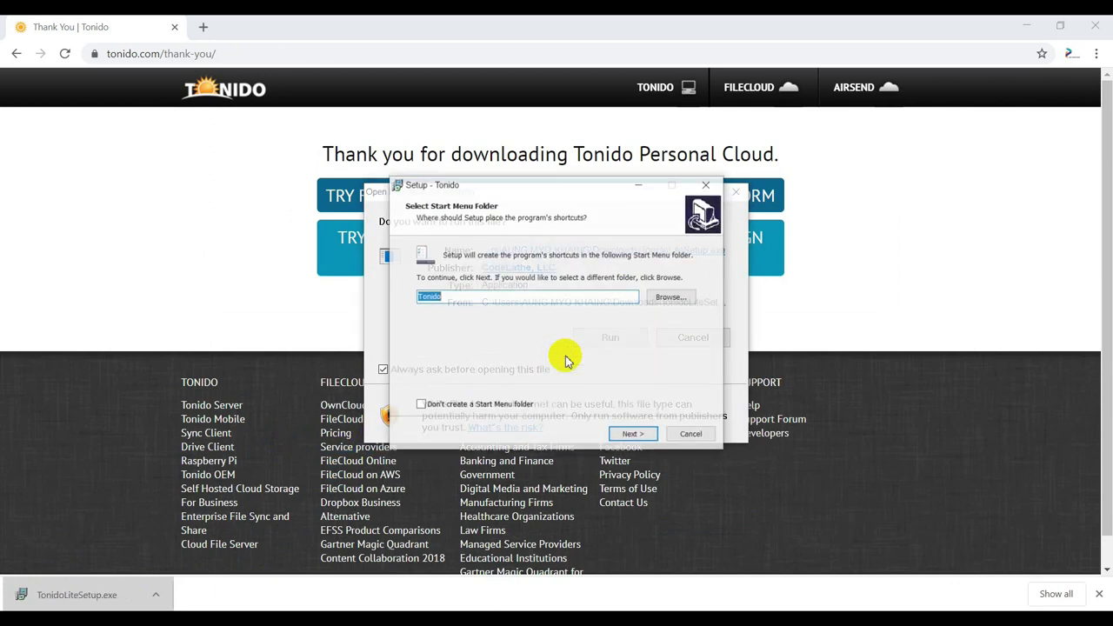
pyautogui.click(629, 438)
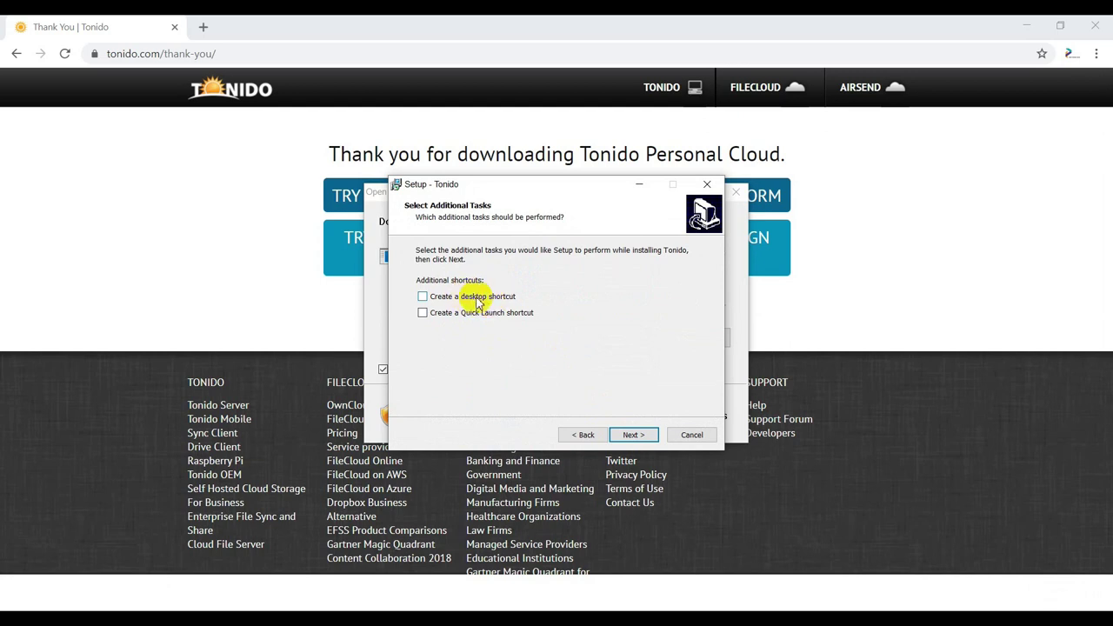
# - Add a desktop shortcut, install Tonido, and finish with launch enabled
pyautogui.click(425, 297)
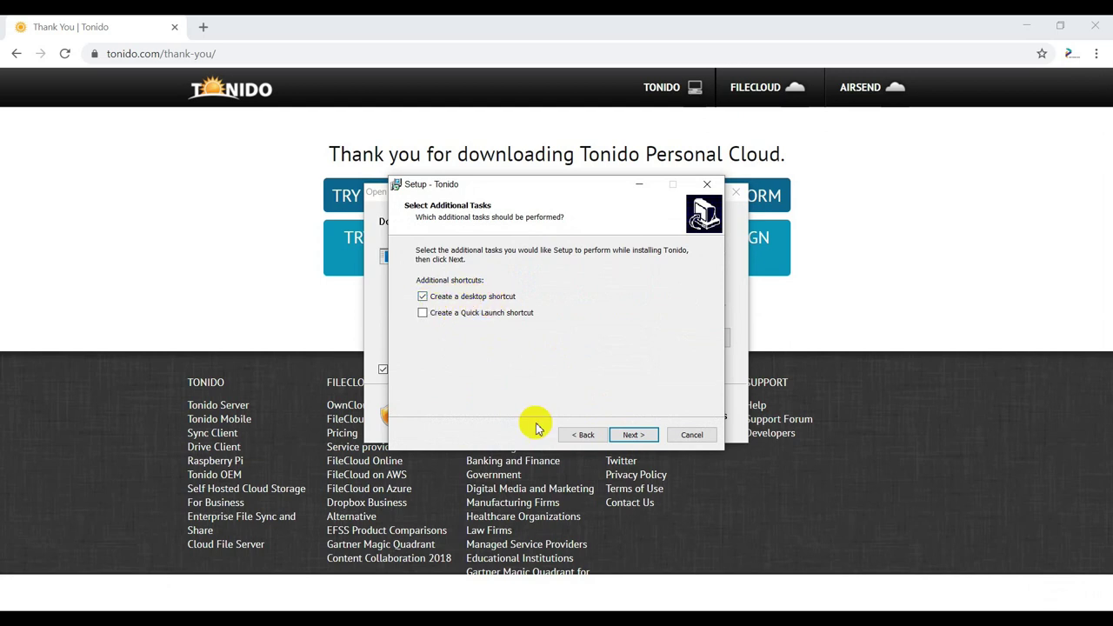
pyautogui.click(632, 435)
pyautogui.click(634, 435)
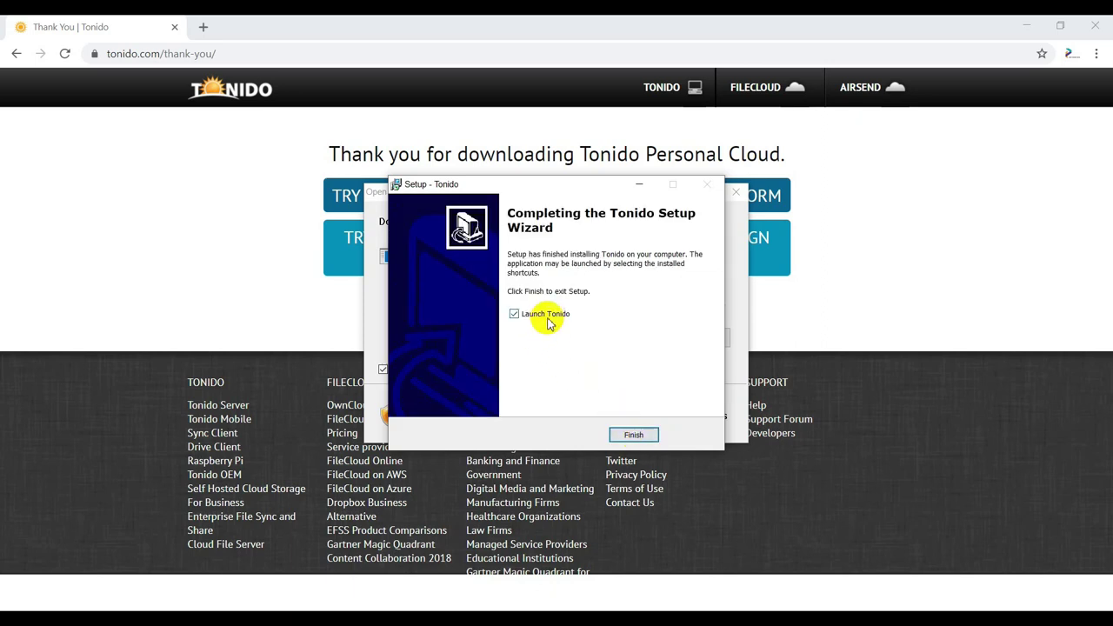
pyautogui.click(633, 436)
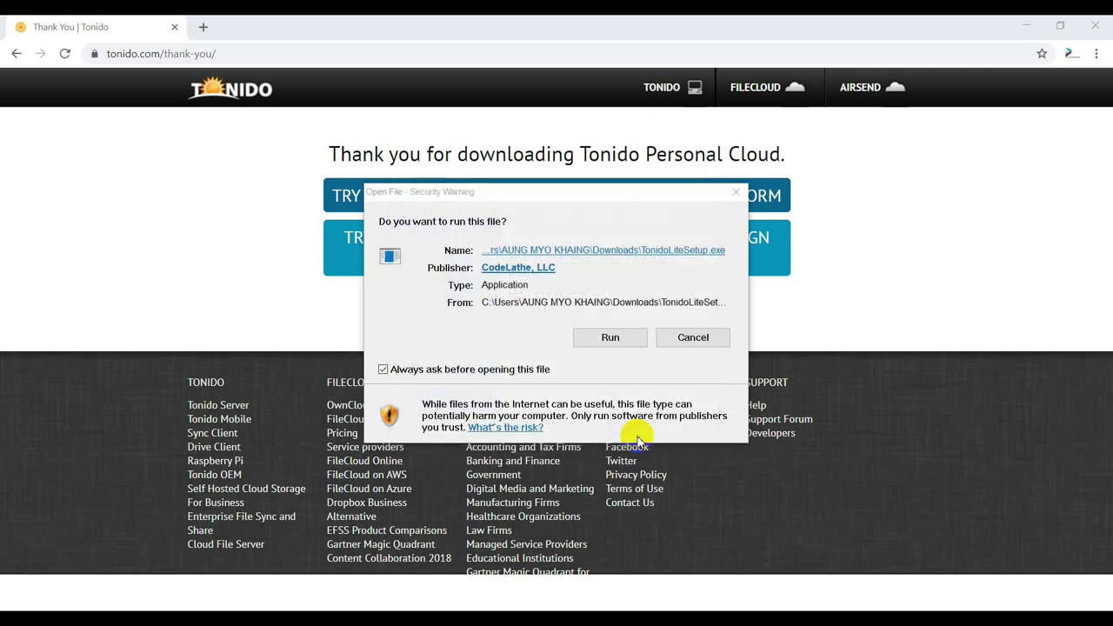
pyautogui.click(663, 342)
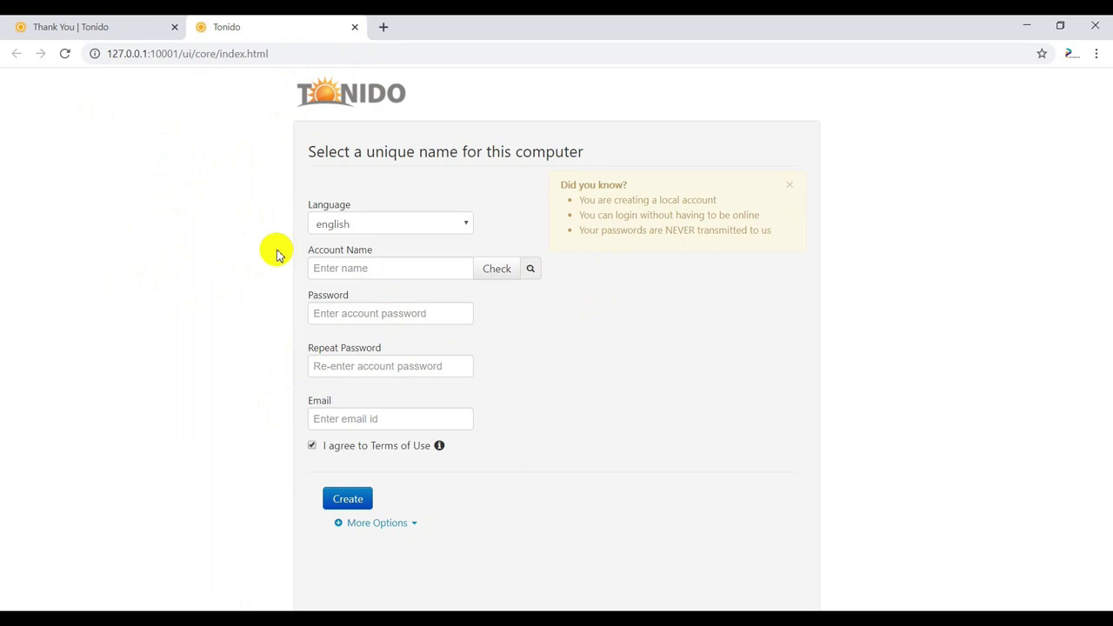
# - Keep english as the language and check two account names, both rejected
pyautogui.click(423, 226)
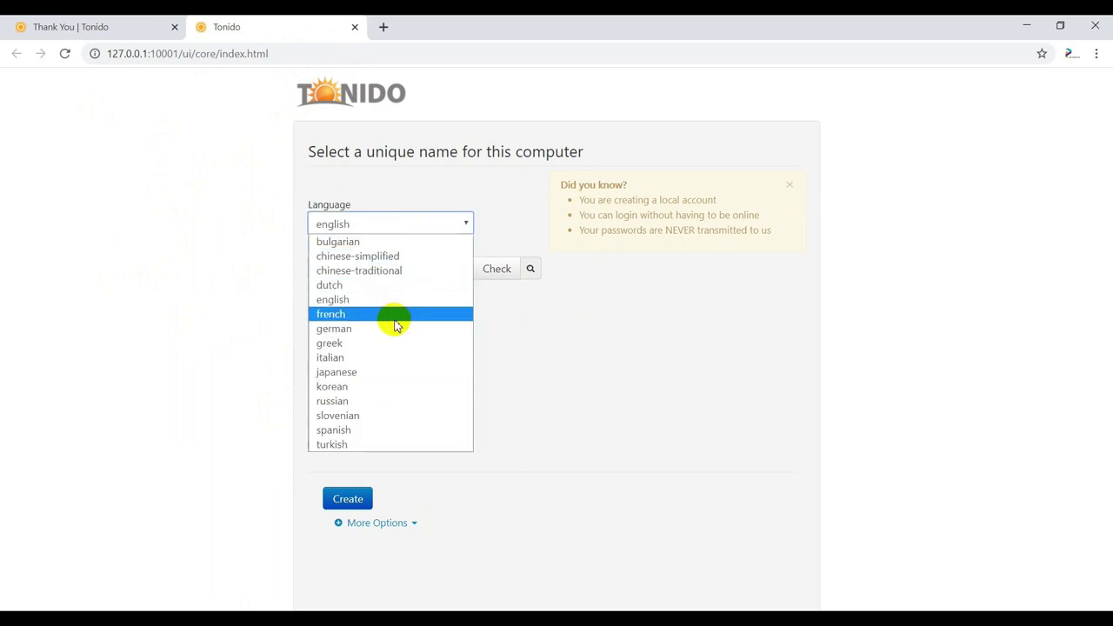
pyautogui.click(379, 226)
pyautogui.click(382, 268)
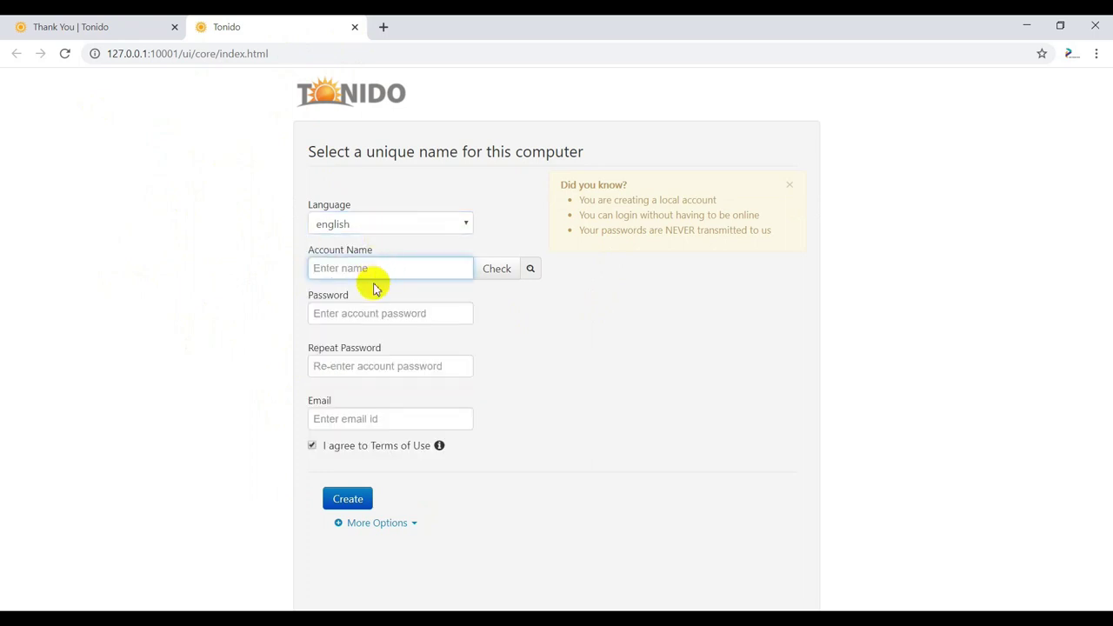
pyautogui.write('test')
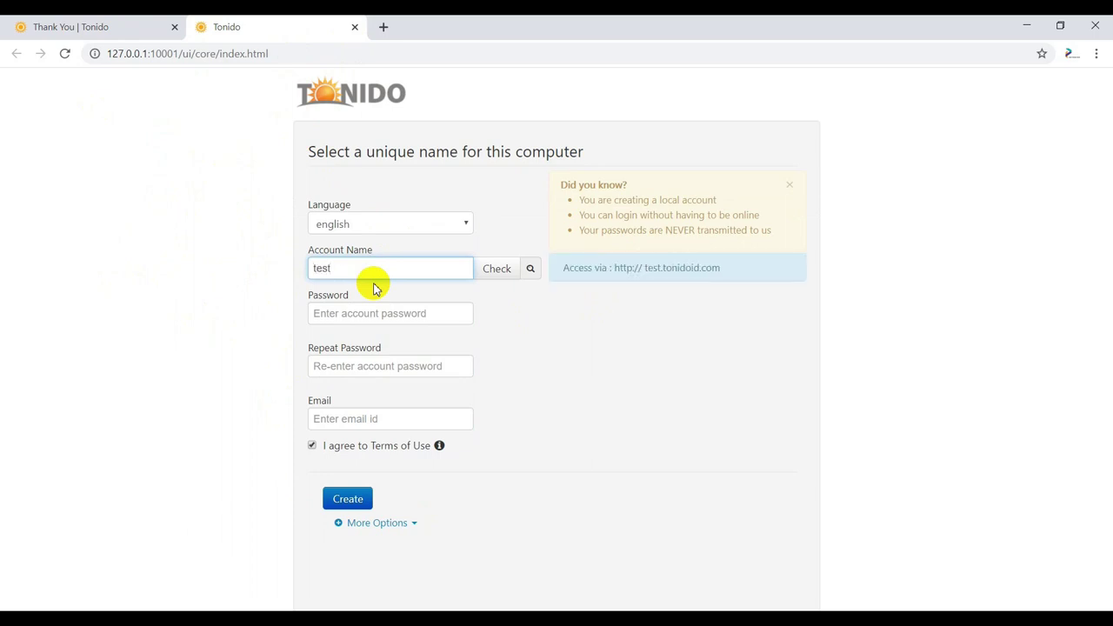
pyautogui.click(493, 271)
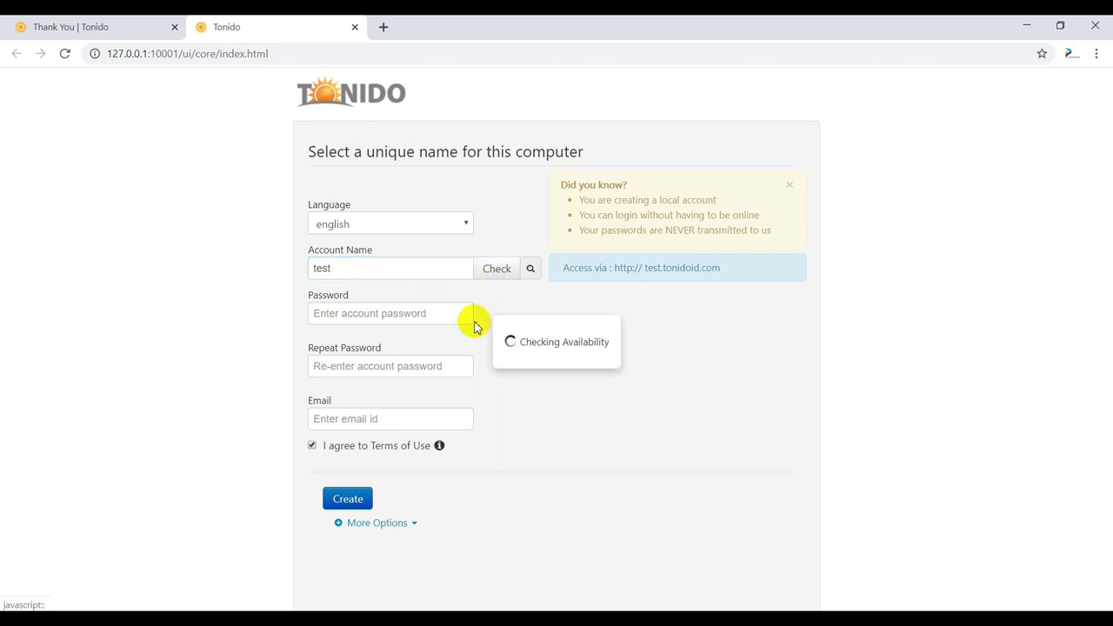
pyautogui.click(379, 269)
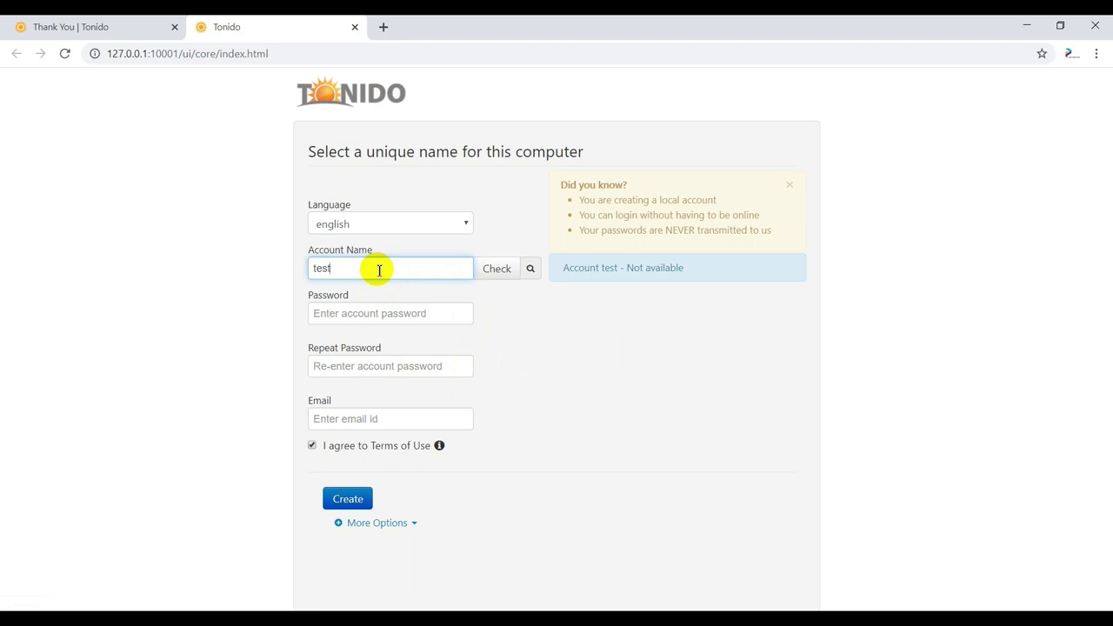
pyautogui.write('2020')
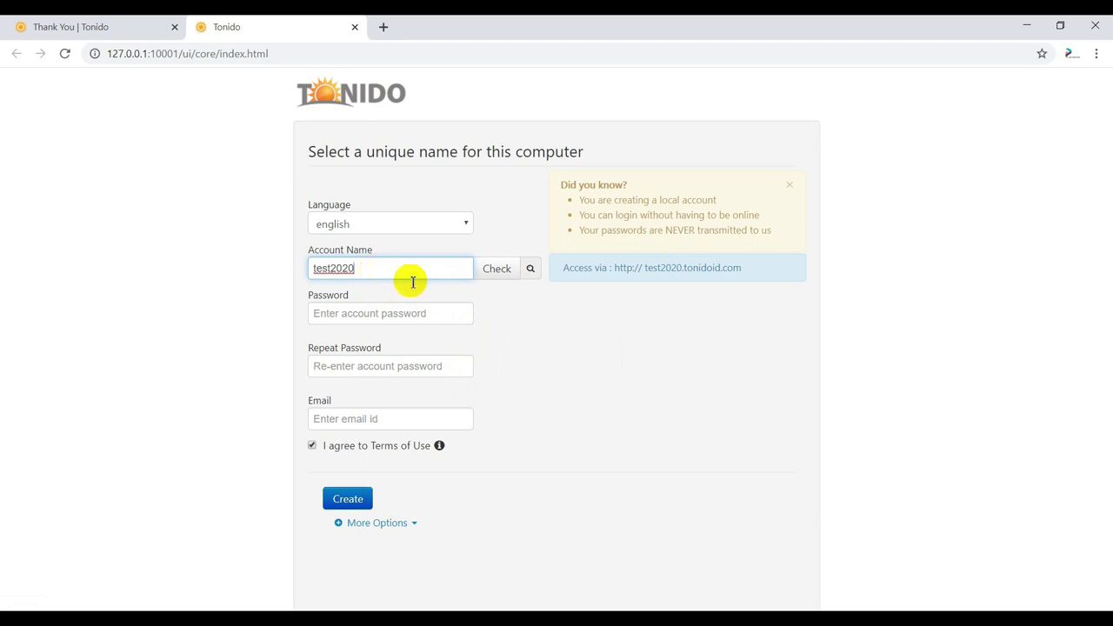
pyautogui.click(497, 270)
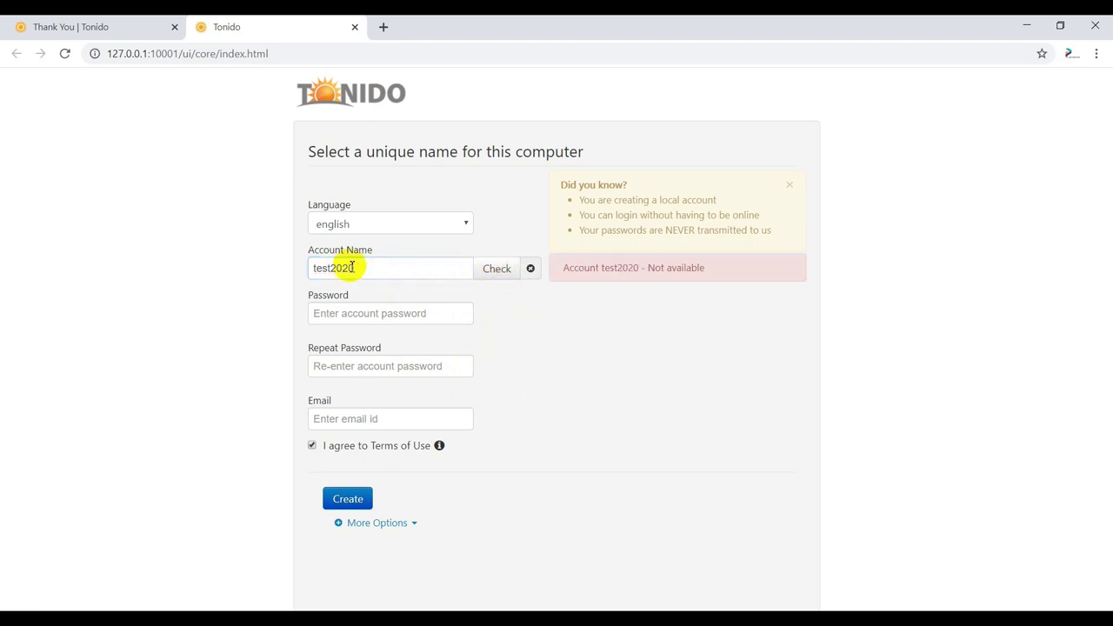
# - Replace the rejected name with a new account name that checks as Available
pyautogui.moveTo(382, 269); pyautogui.dragTo(241, 267)
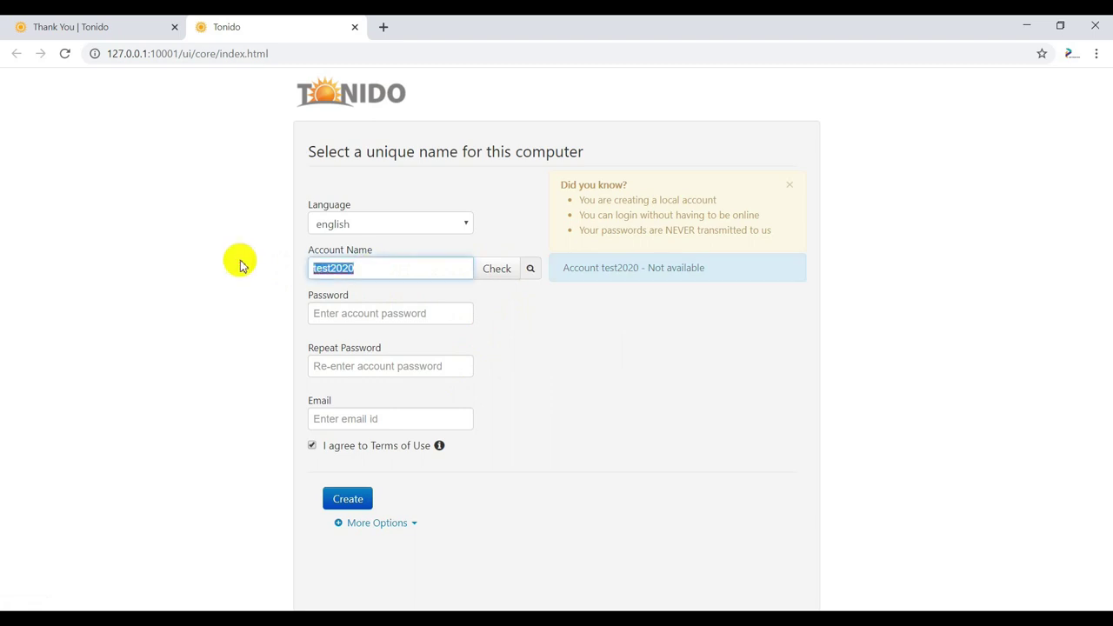
pyautogui.press('BackSpace')
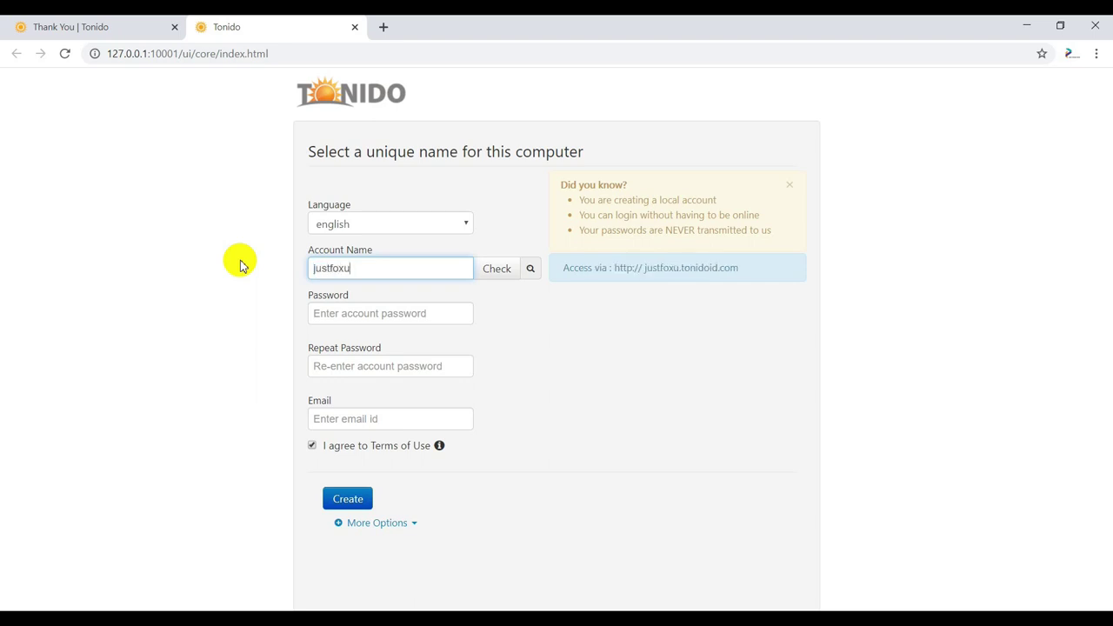
pyautogui.press('BackSpace')
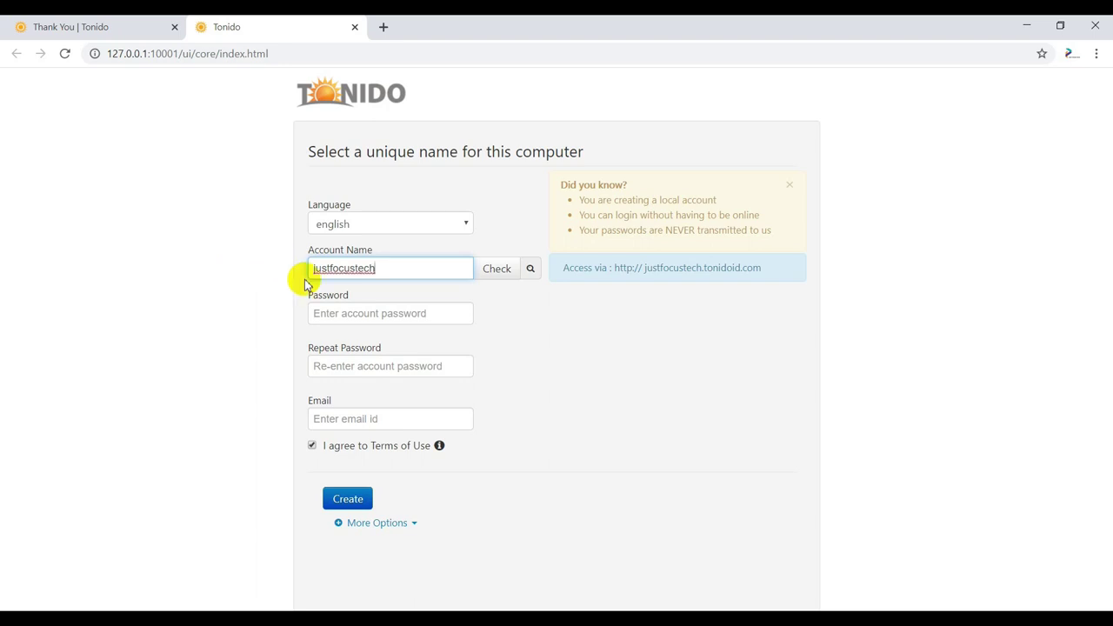
pyautogui.click(500, 273)
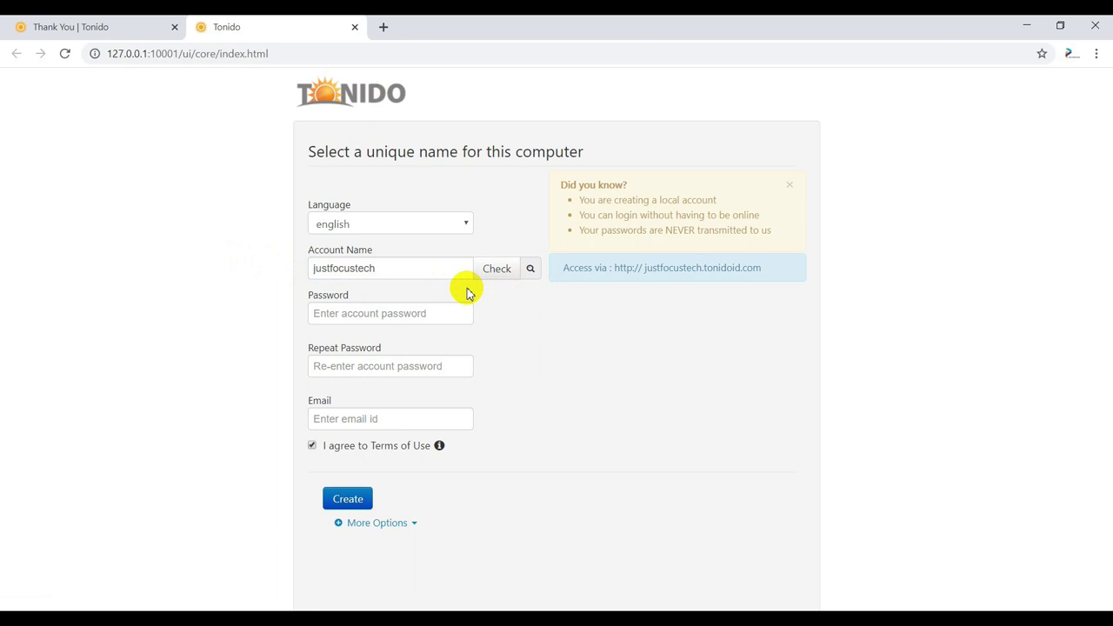
pyautogui.click(497, 277)
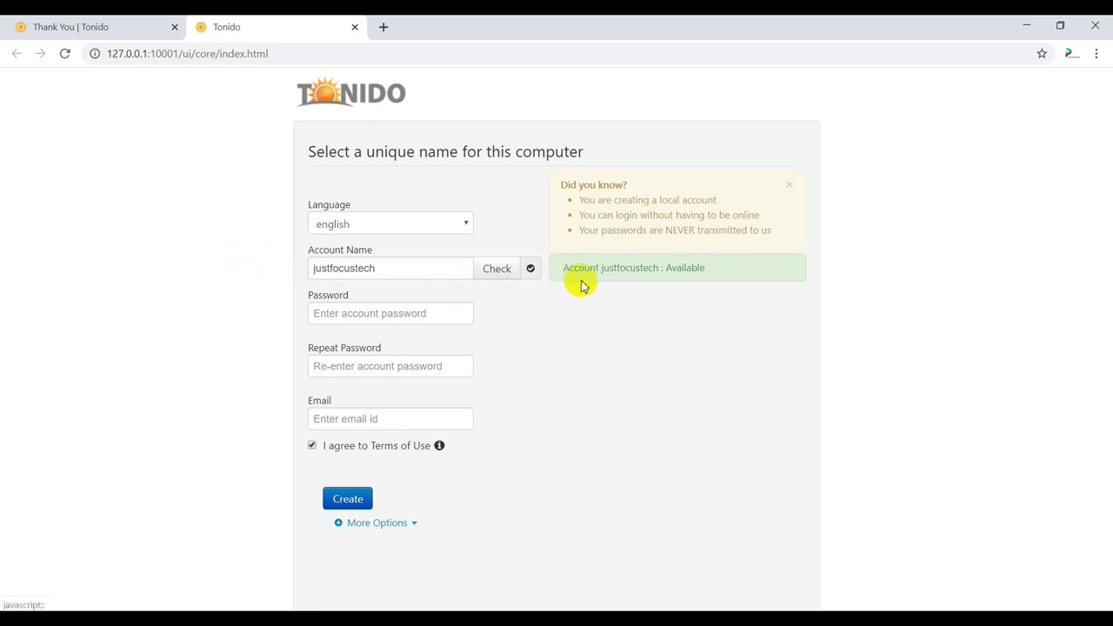
# - Enter the same six-character password in Password and Repeat Password, then focus Email
pyautogui.click(420, 310)
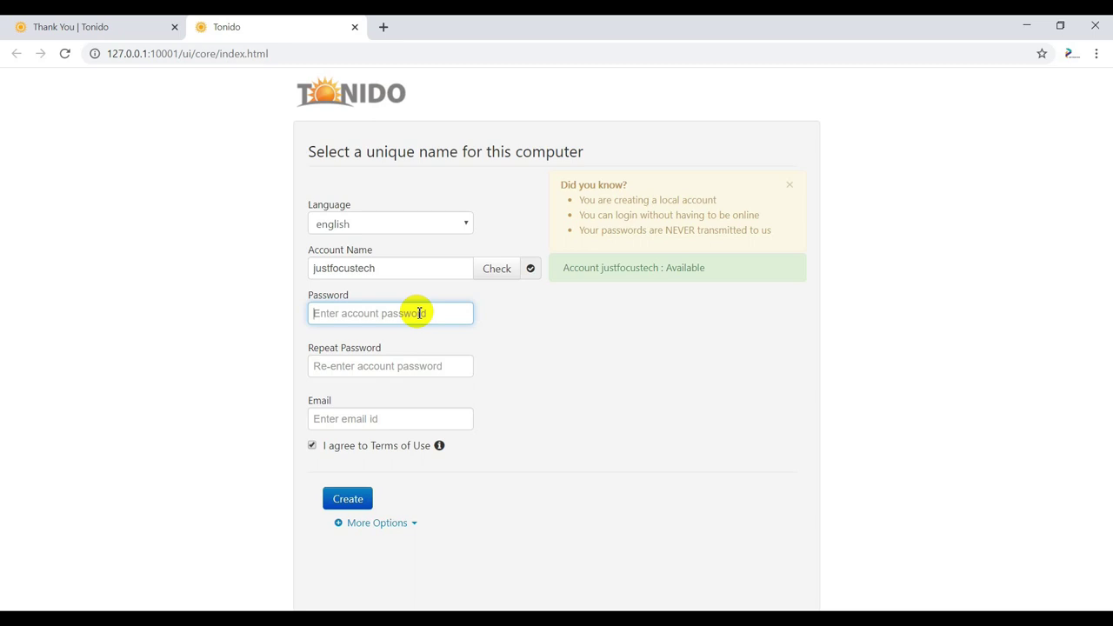
pyautogui.write('p')
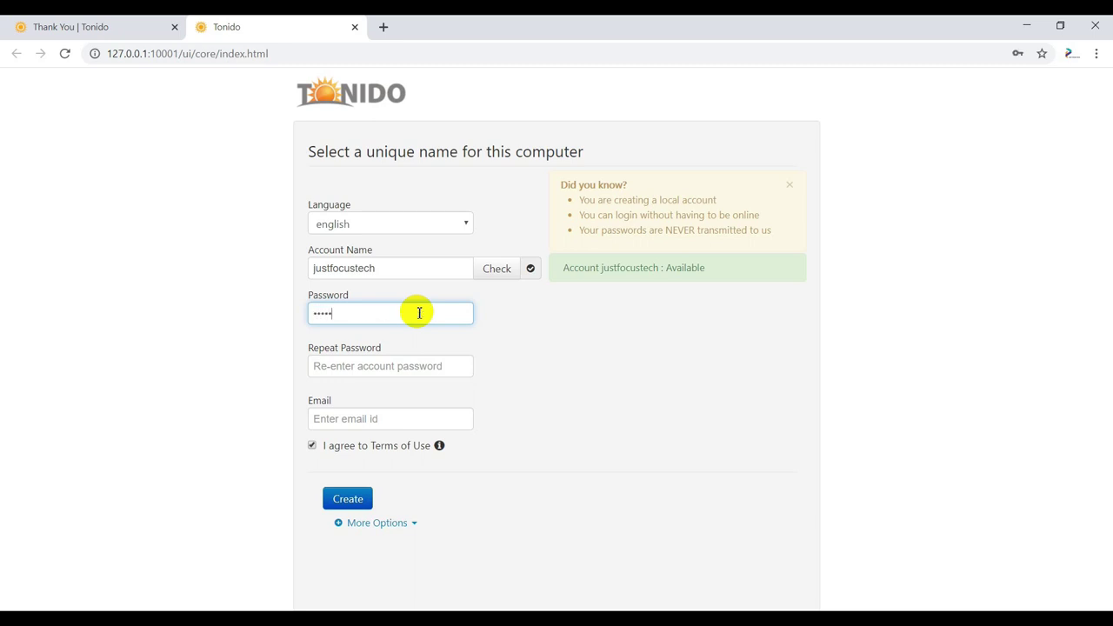
pyautogui.press('Tab')
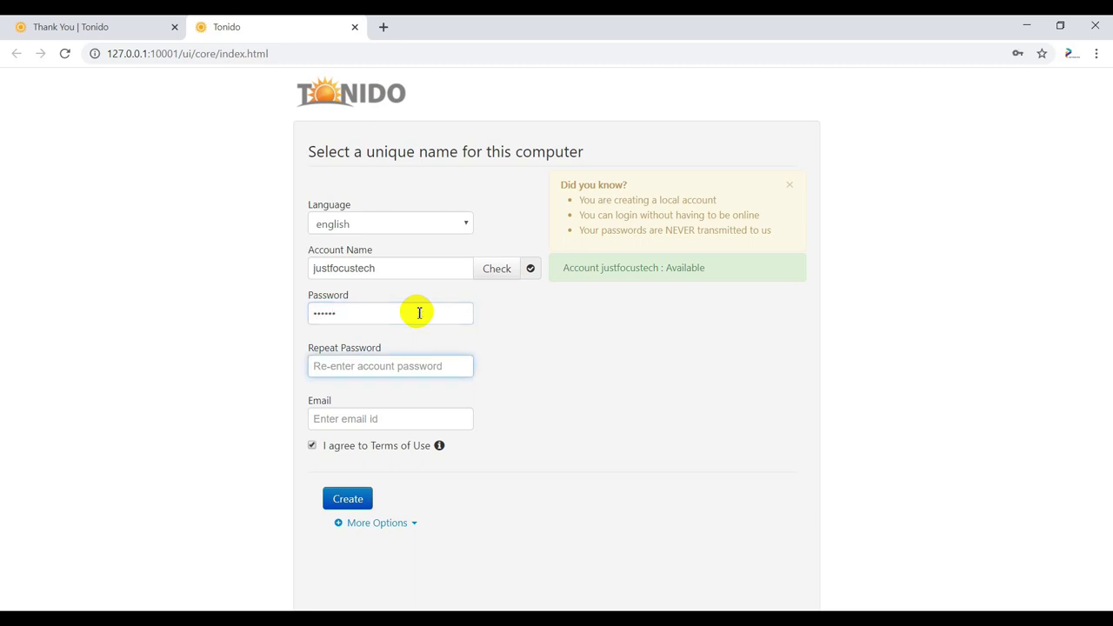
pyautogui.write('pa')
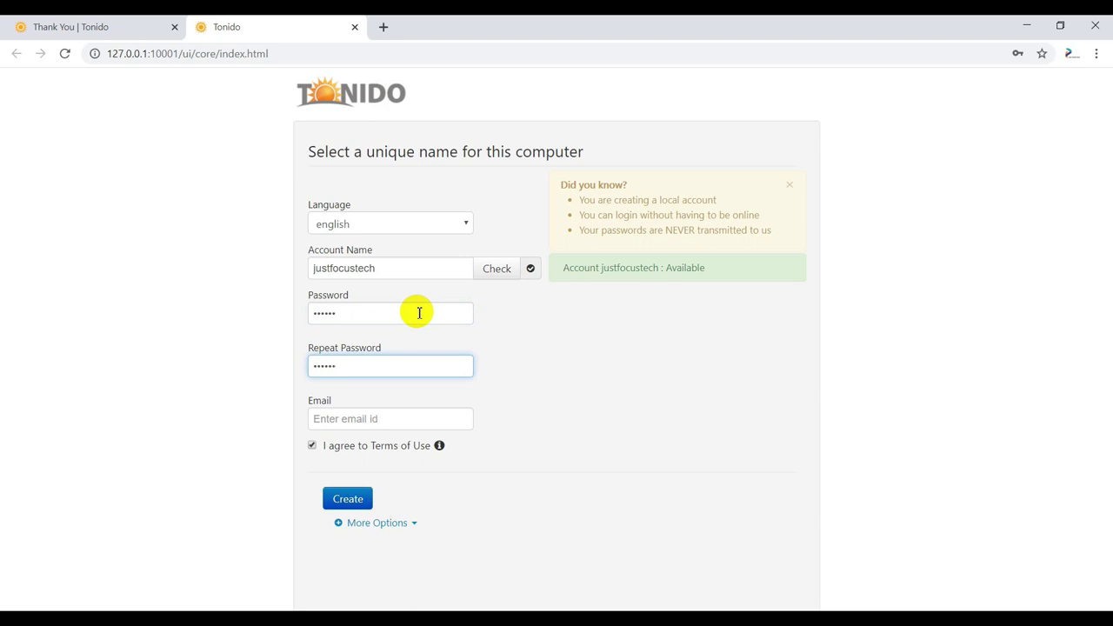
pyautogui.click(556, 363)
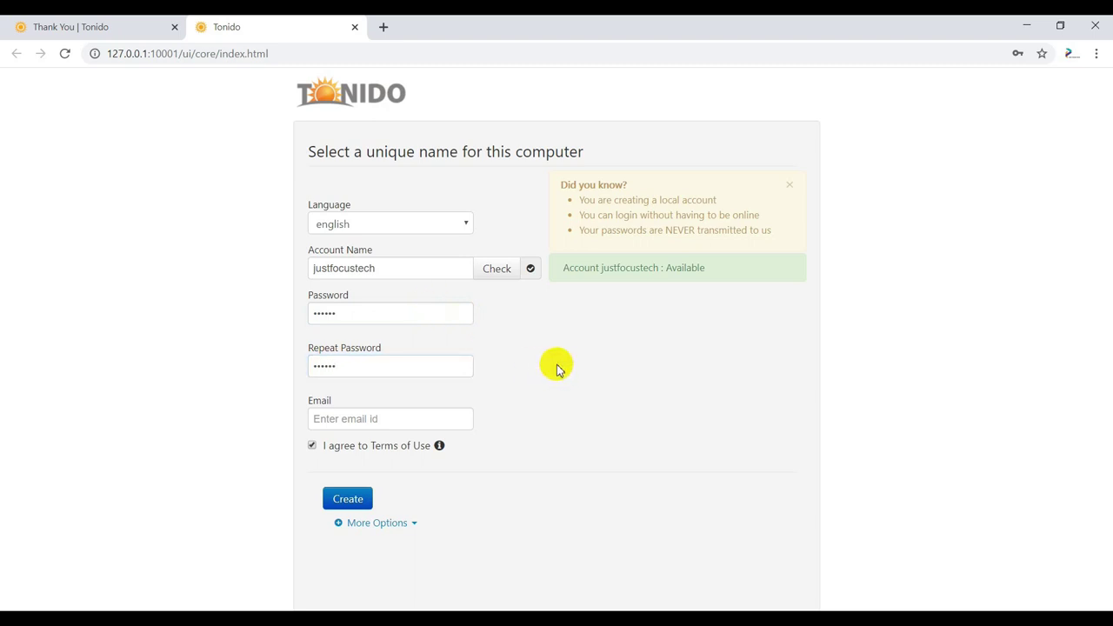
pyautogui.click(363, 418)
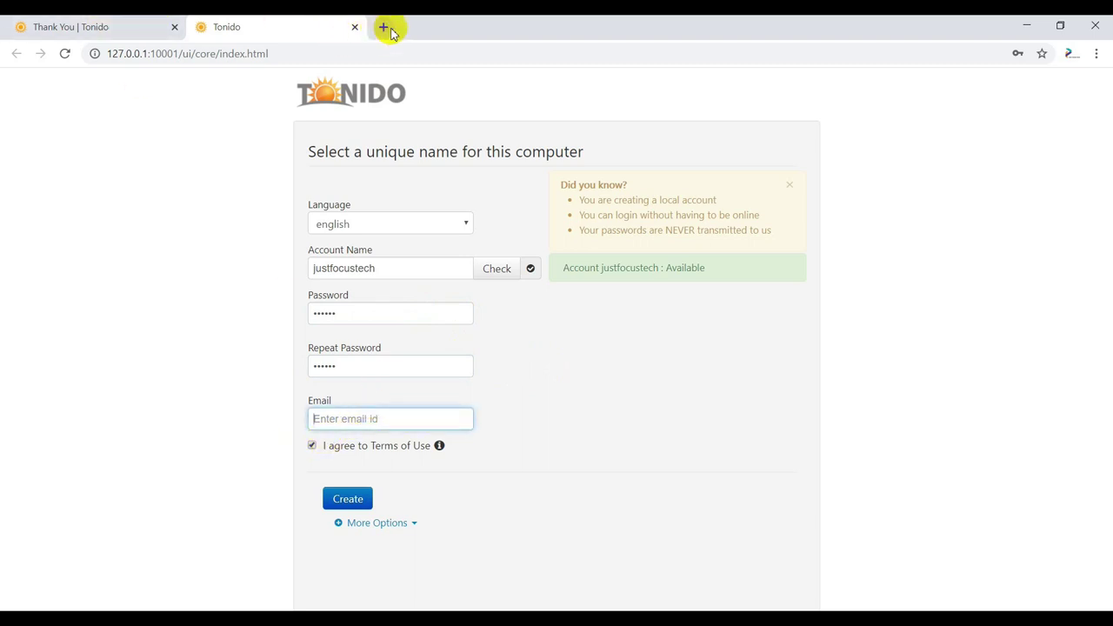
pyautogui.click(383, 28)
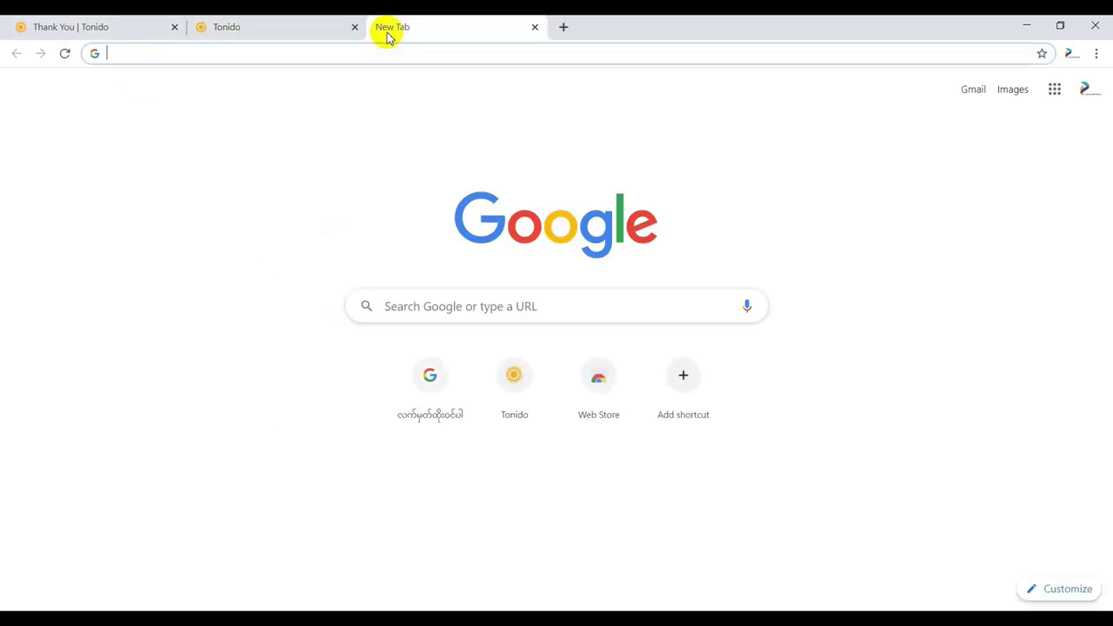
pyautogui.write('www.gmailc.')
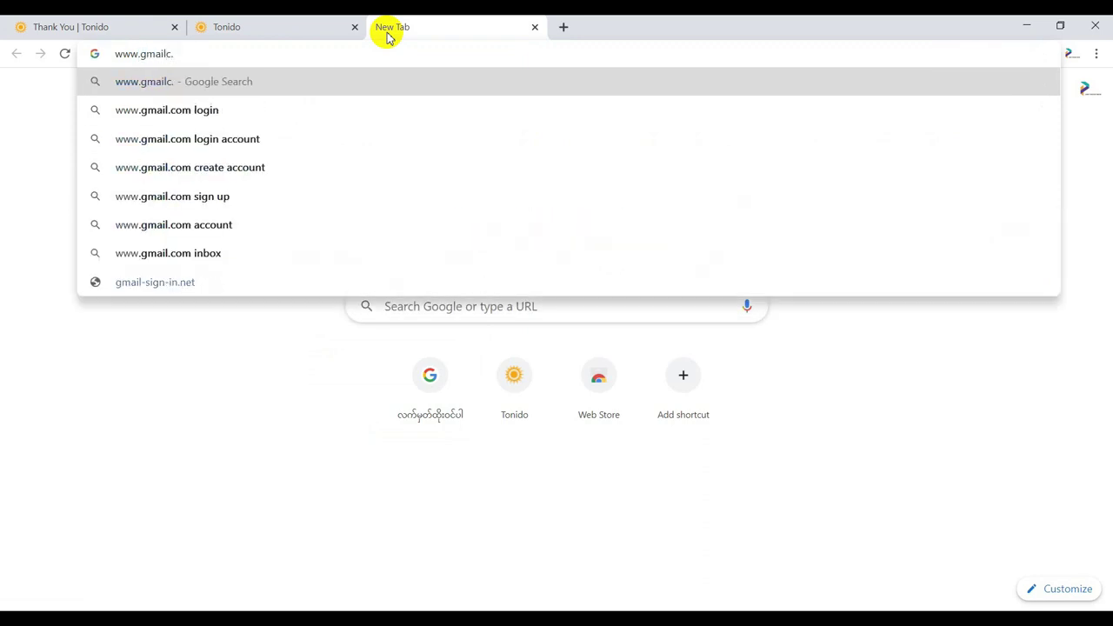
pyautogui.press('BackSpace')
pyautogui.press('BackSpace')
pyautogui.write('.com')
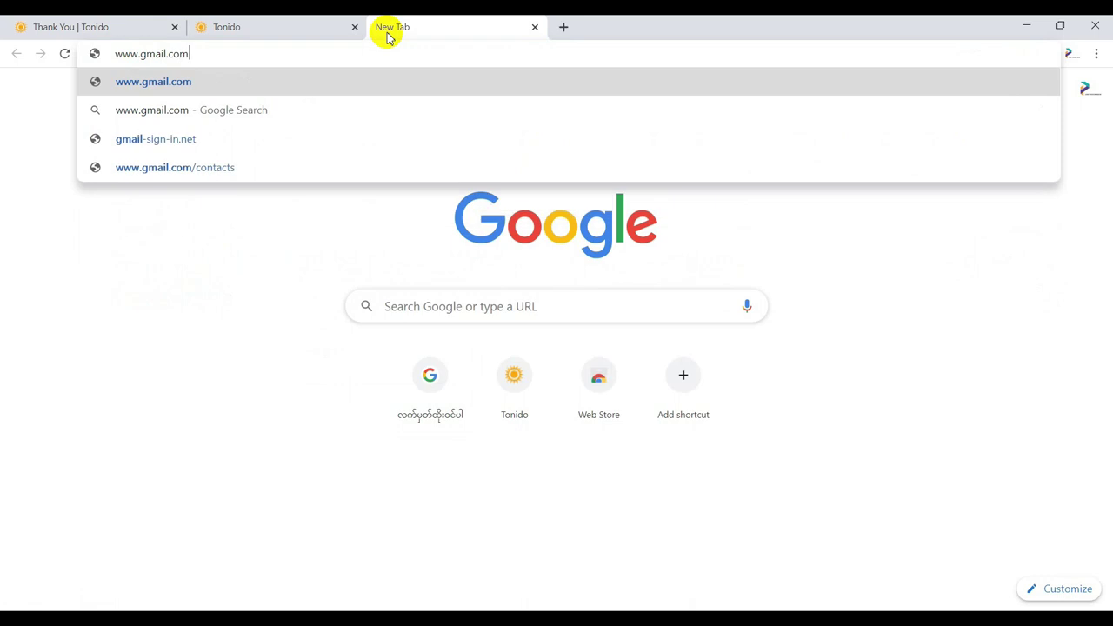
pyautogui.press('Return')
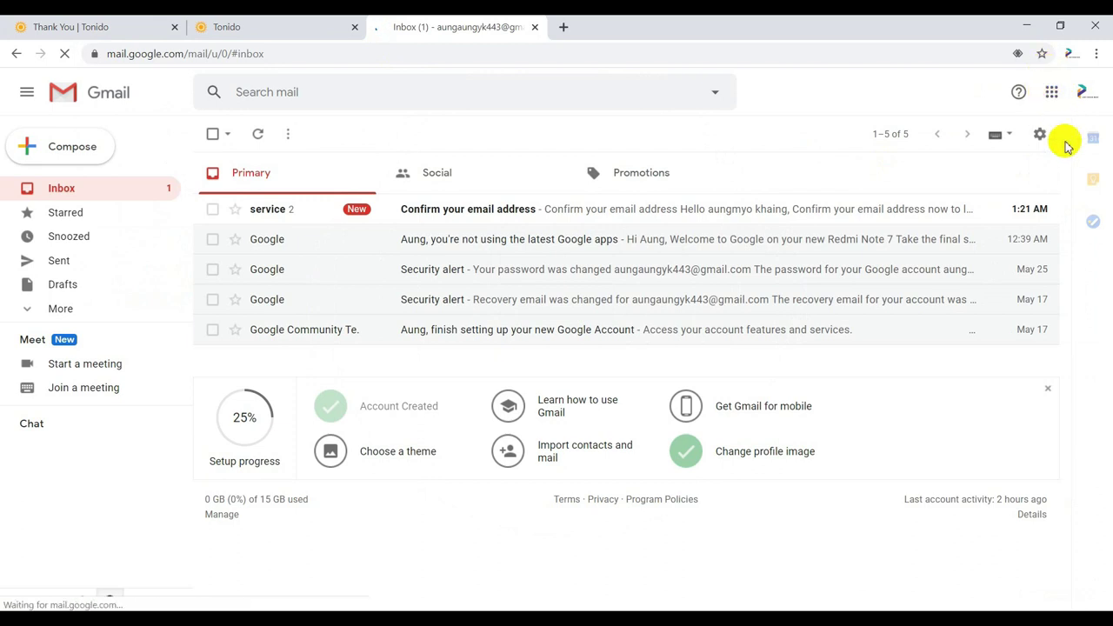
# - Copy the signed-in Google account's email address from the account panel
pyautogui.click(1083, 92)
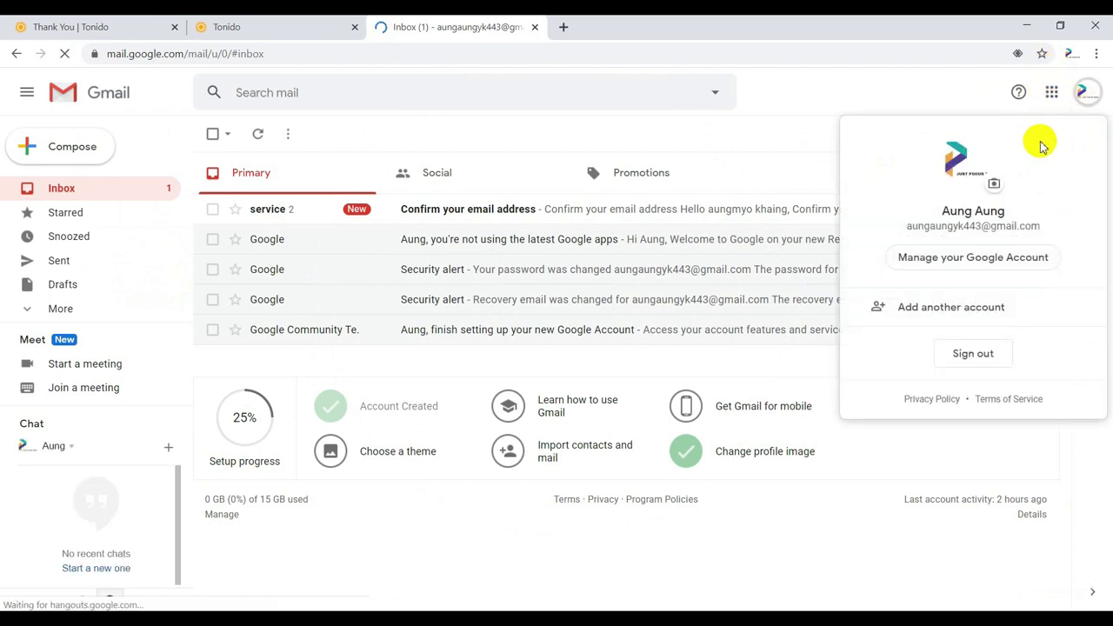
pyautogui.moveTo(903, 228); pyautogui.dragTo(1009, 231)
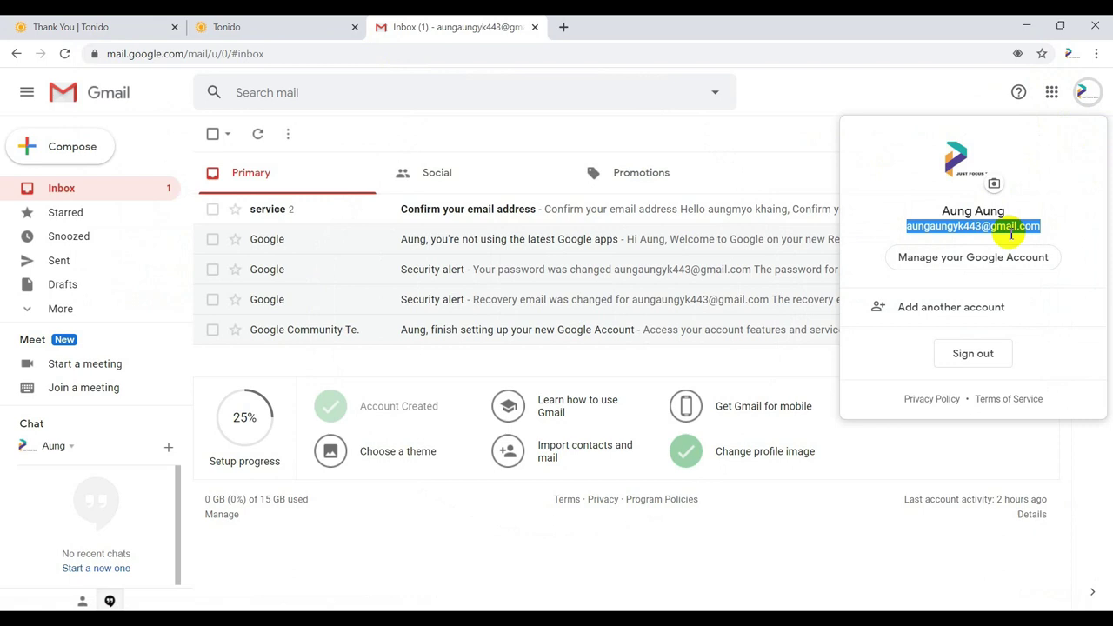
pyautogui.rightClick(1026, 244)
pyautogui.click(1022, 243)
# - Paste the copied email and create the Tonido account, declining to save the password
pyautogui.click(229, 27)
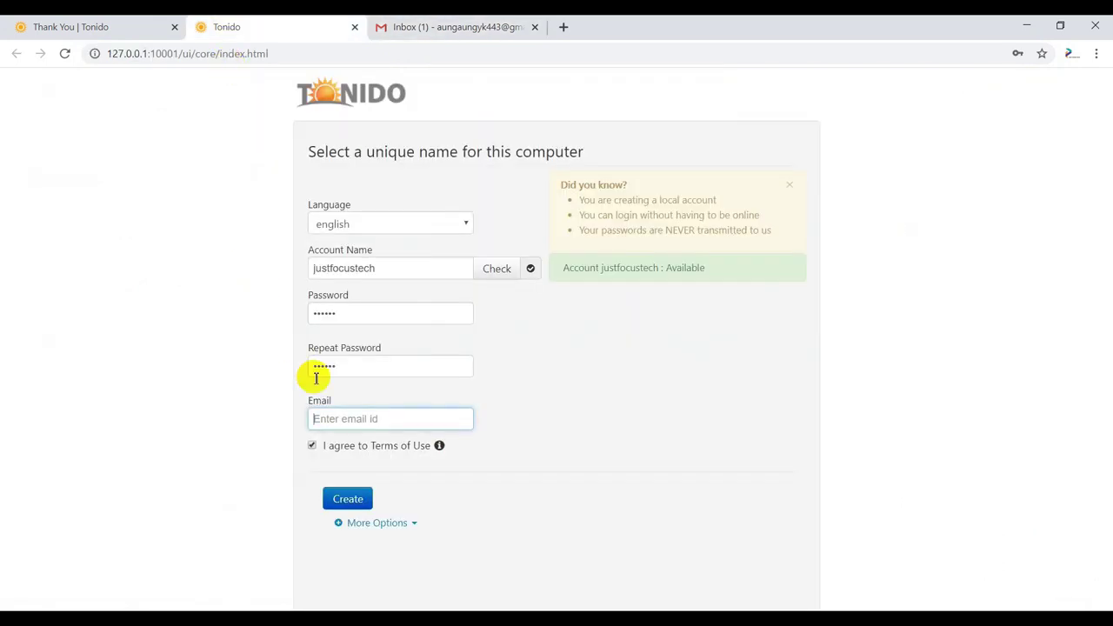
pyautogui.hotkey('ctrl', 'v')
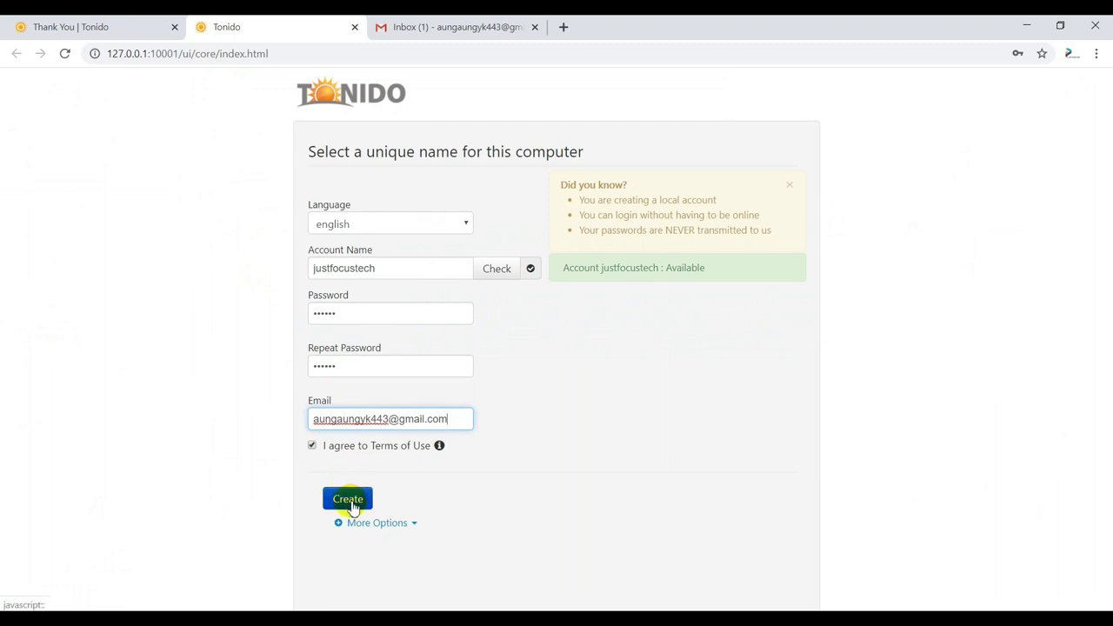
pyautogui.click(349, 501)
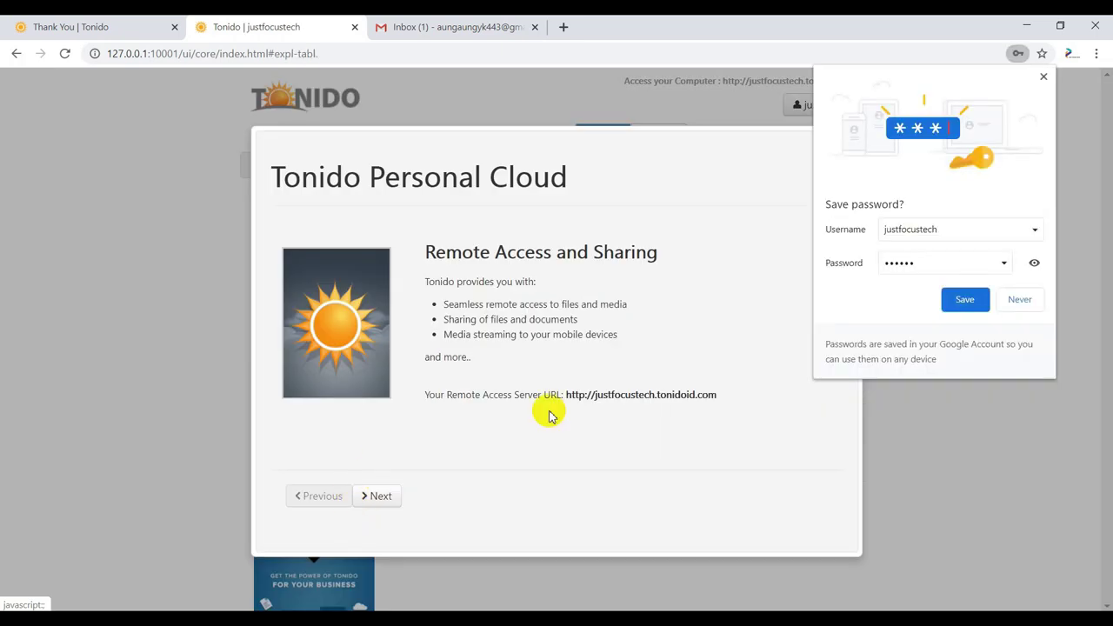
pyautogui.click(1018, 304)
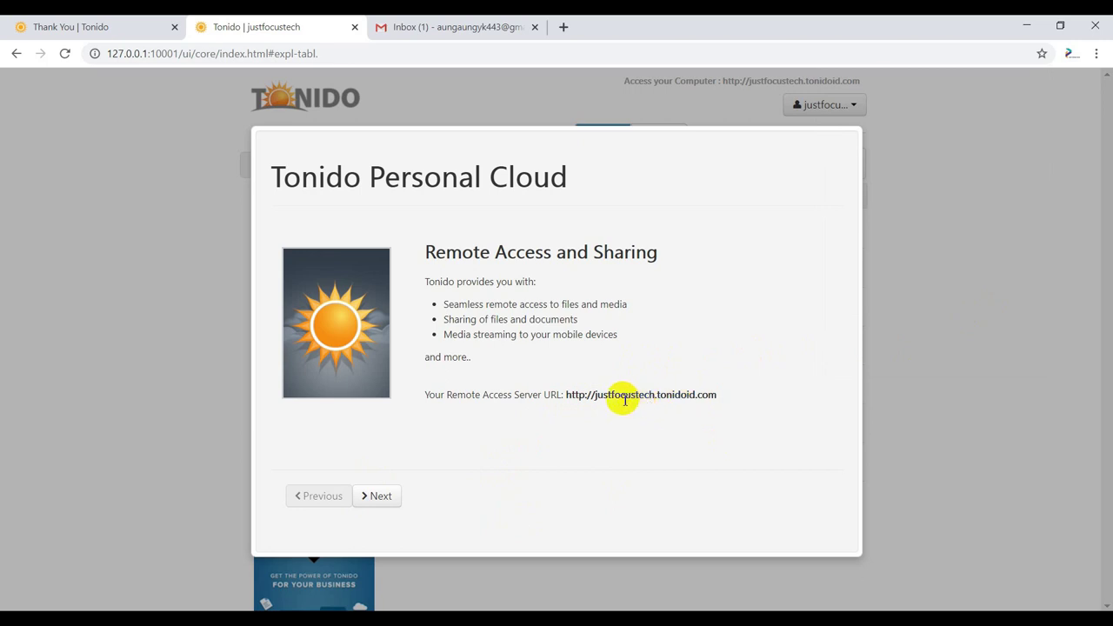
# - Copy the Remote Access server URL and advance to the remote-access folders step
pyautogui.moveTo(567, 397); pyautogui.dragTo(716, 399)
pyautogui.rightClick(716, 403)
pyautogui.click(724, 406)
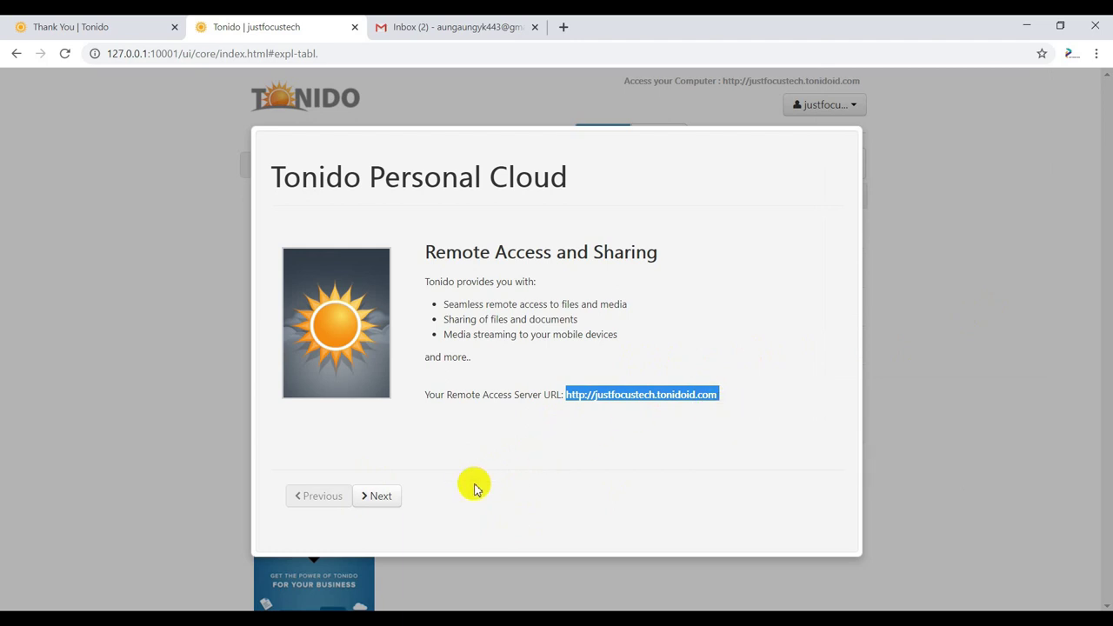
pyautogui.click(389, 497)
pyautogui.click(509, 437)
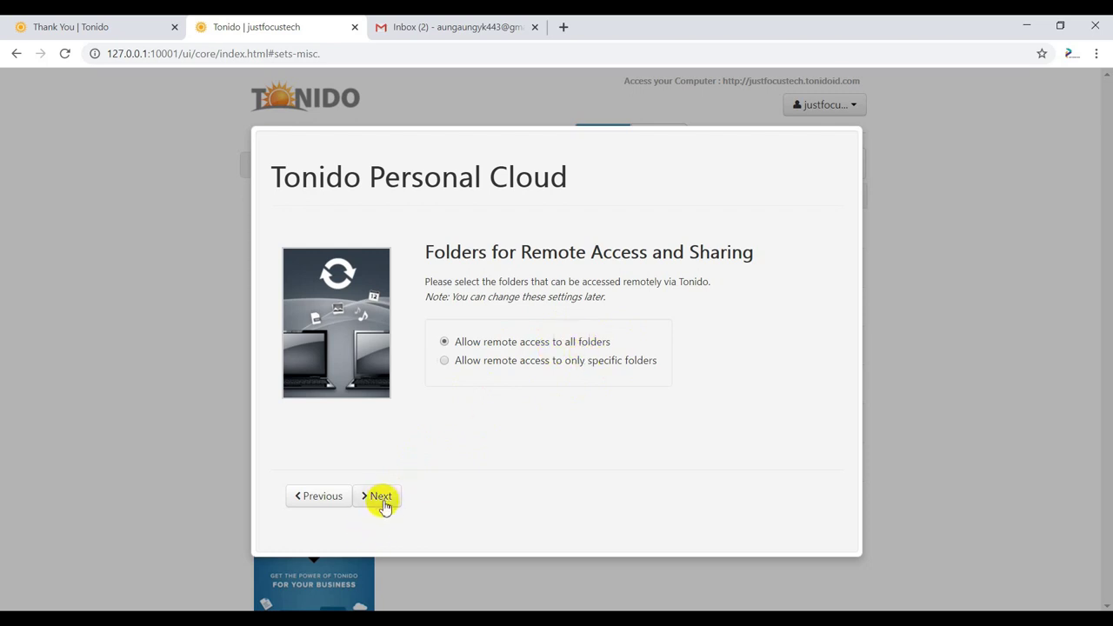
# - Keep access to all folders and remove Videos, Music and Pictures from the media index
pyautogui.click(380, 497)
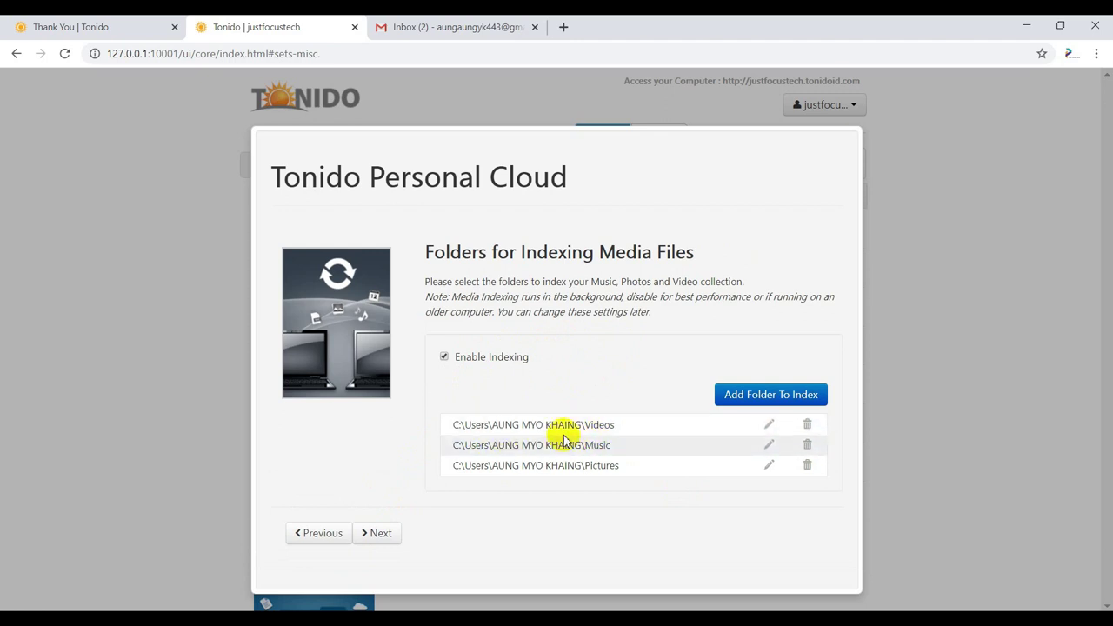
pyautogui.click(807, 426)
pyautogui.click(811, 443)
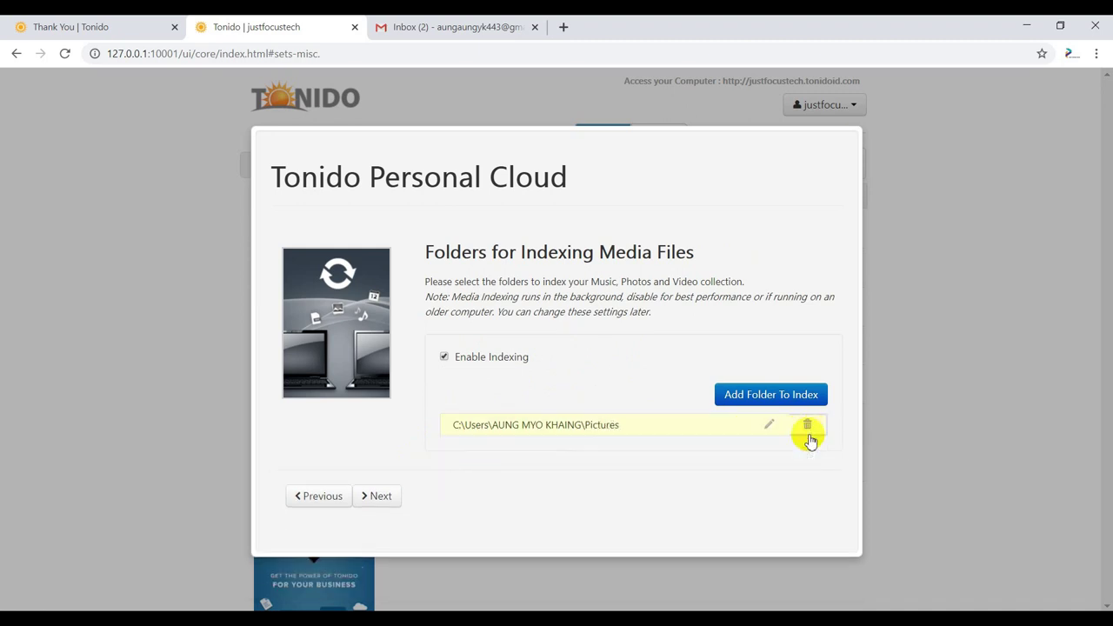
pyautogui.click(806, 427)
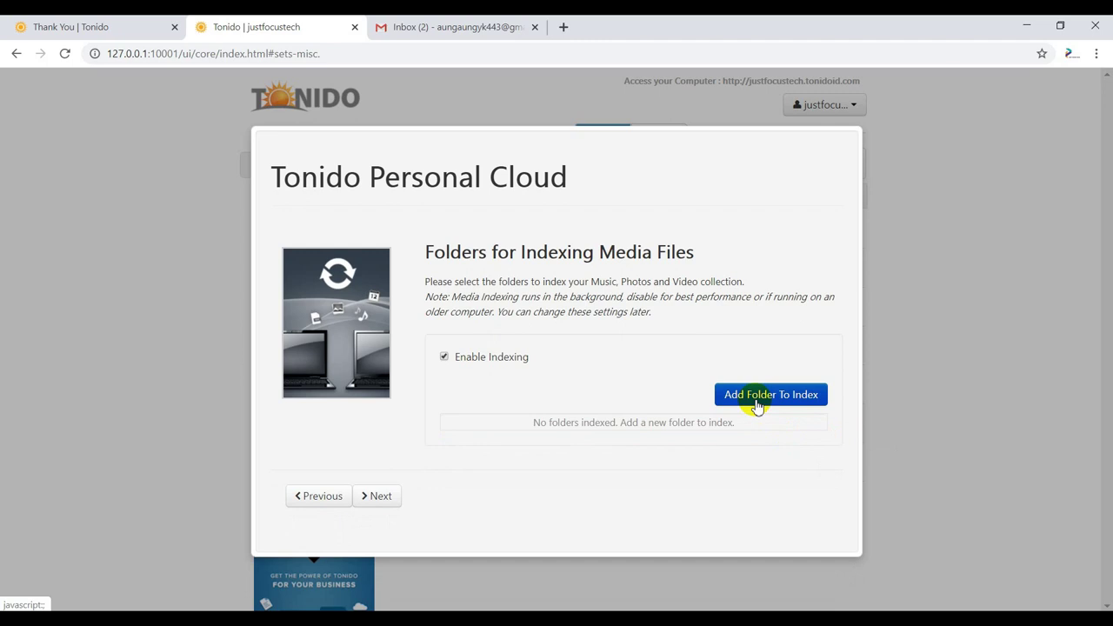
# - Add the D:\ drive as the indexed media folder and finish the setup wizard
pyautogui.click(756, 396)
pyautogui.scroll(-1, 526, 380)
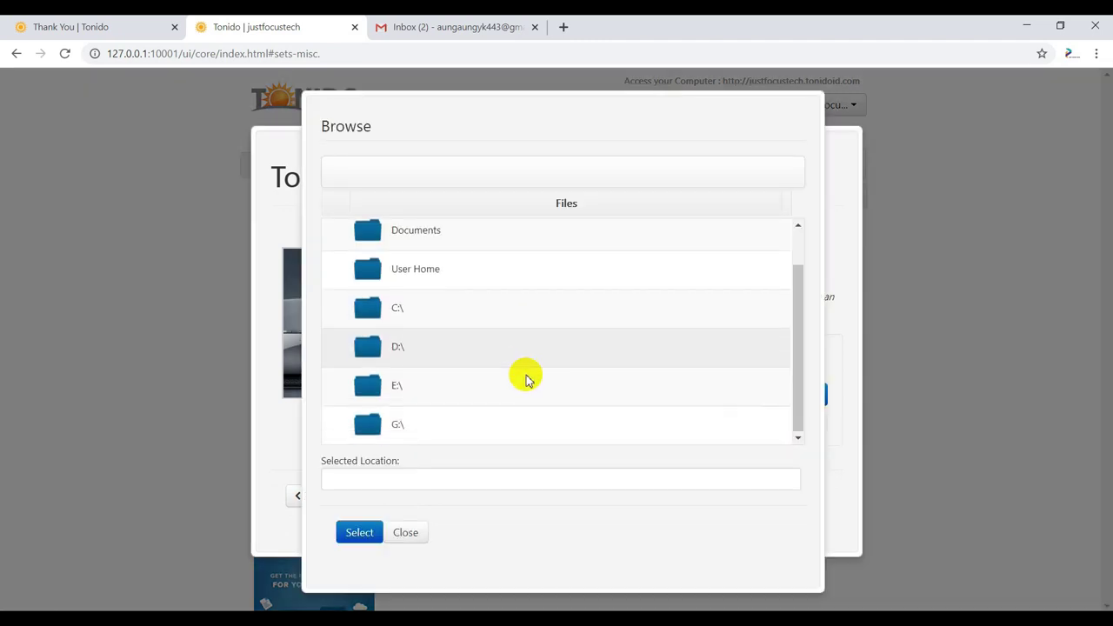
pyautogui.click(454, 347)
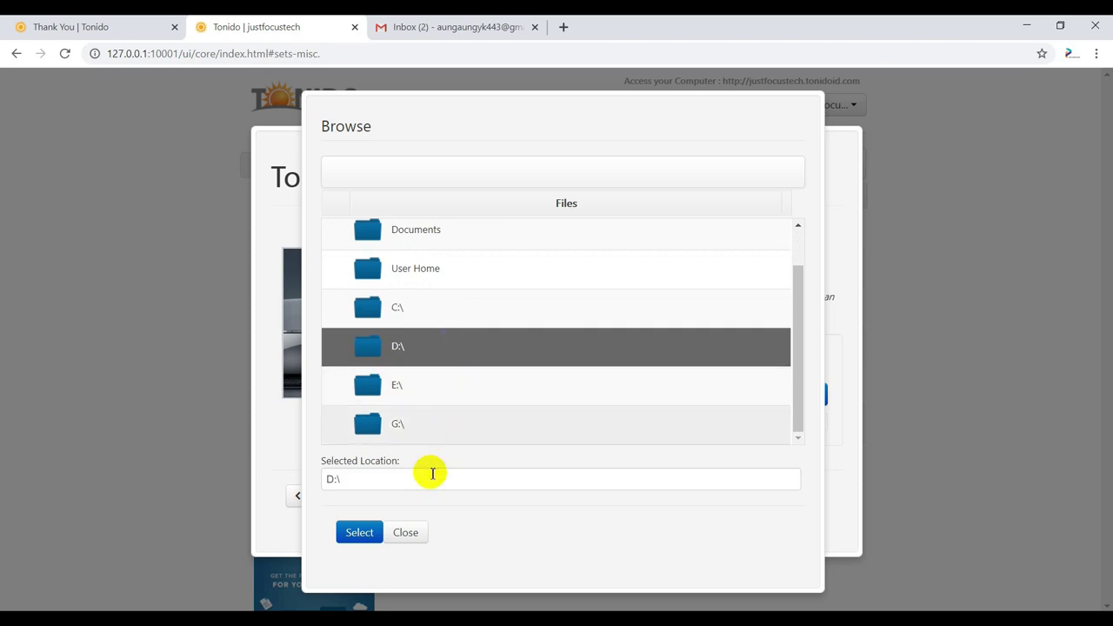
pyautogui.click(379, 534)
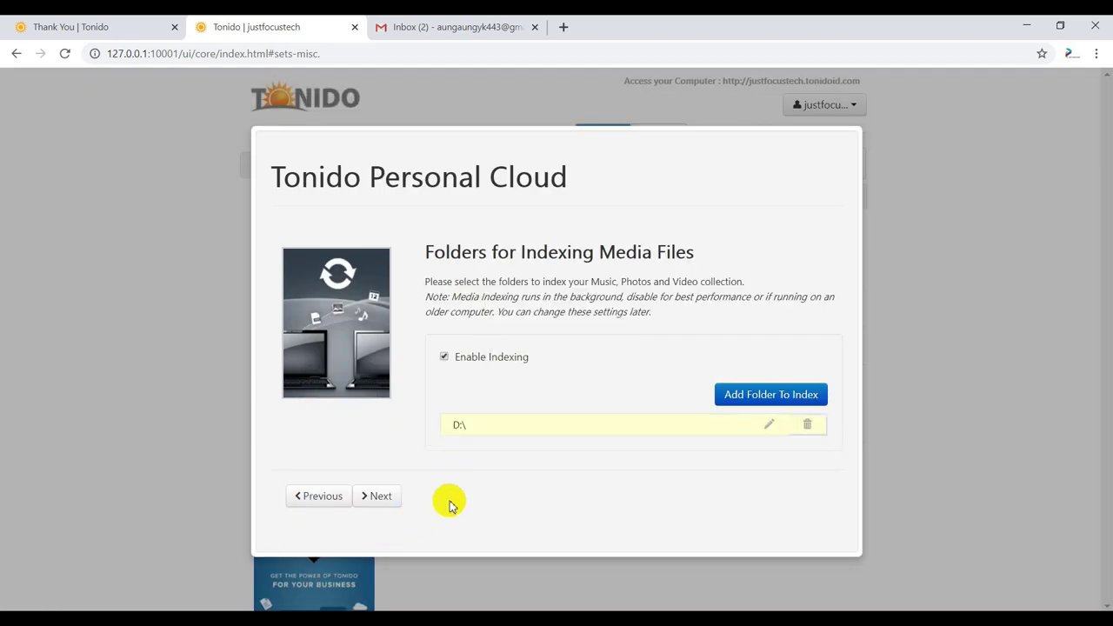
pyautogui.click(385, 502)
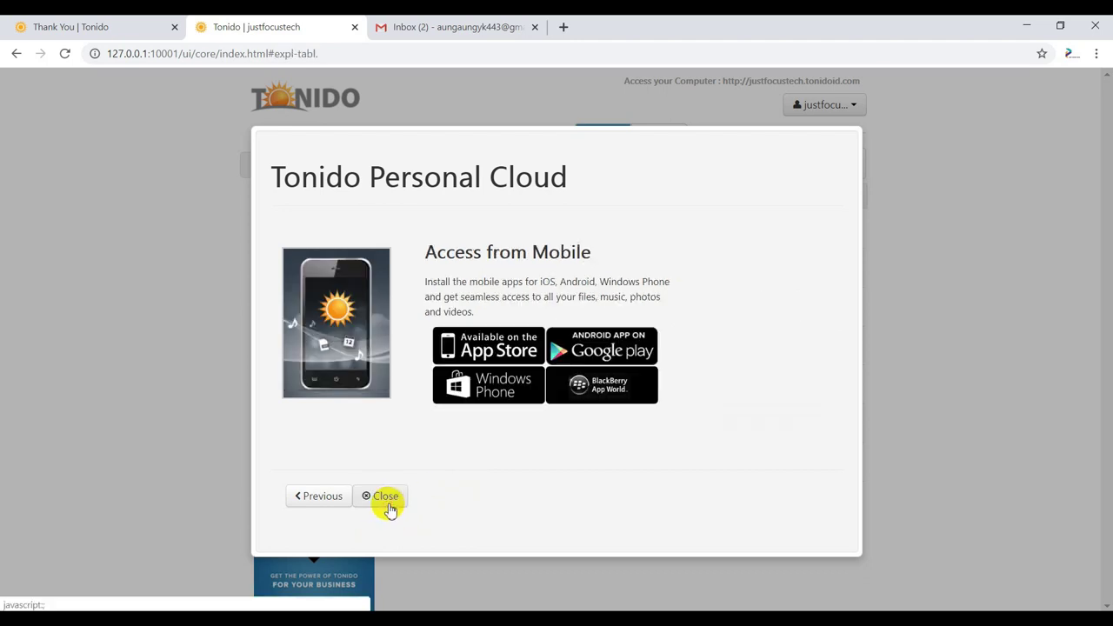
pyautogui.click(385, 497)
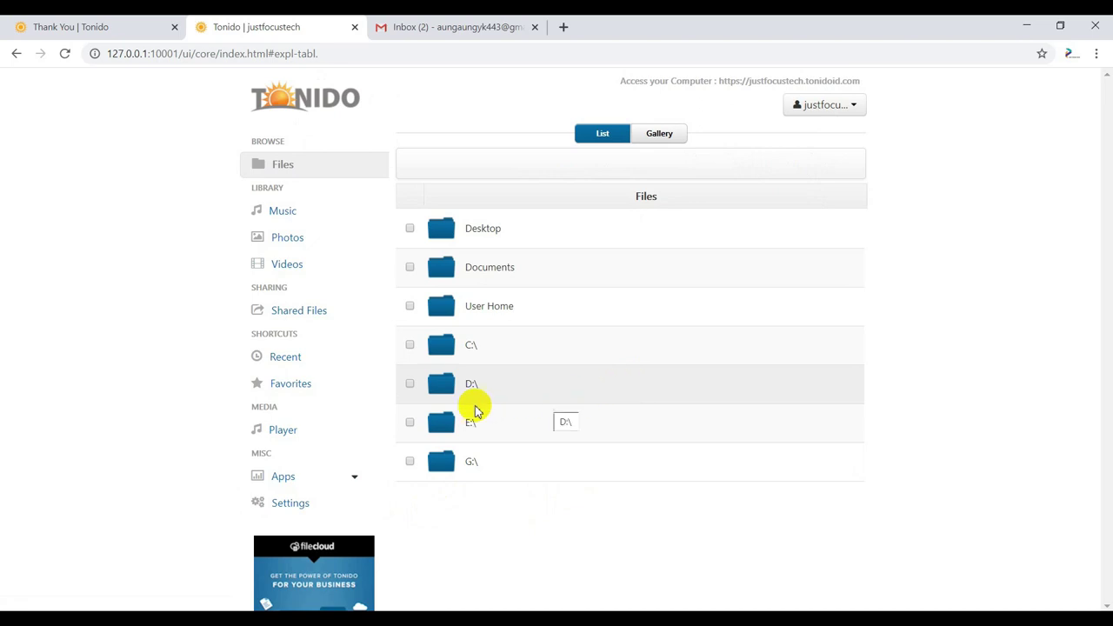
# - Generate a direct share link for the D:\ drive and copy its URL
pyautogui.click(412, 387)
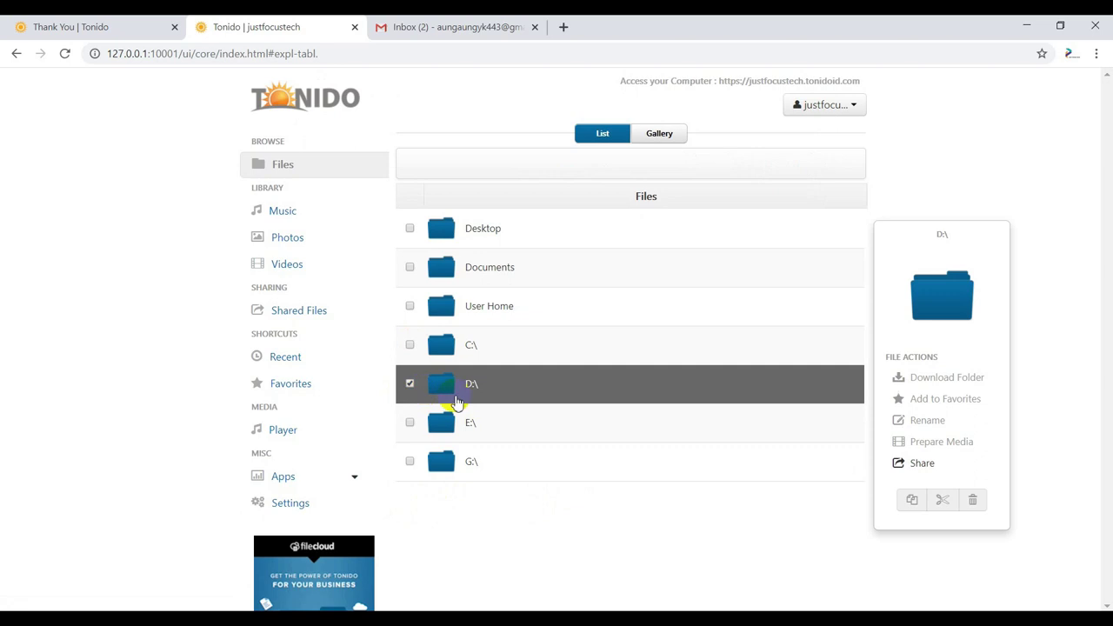
pyautogui.click(909, 467)
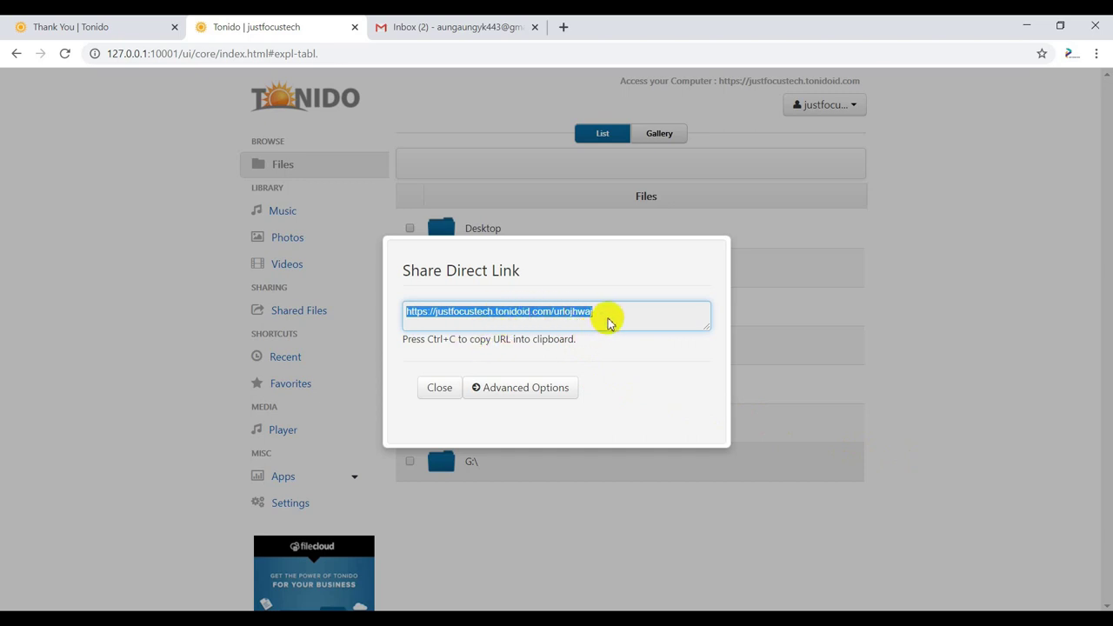
pyautogui.rightClick(579, 315)
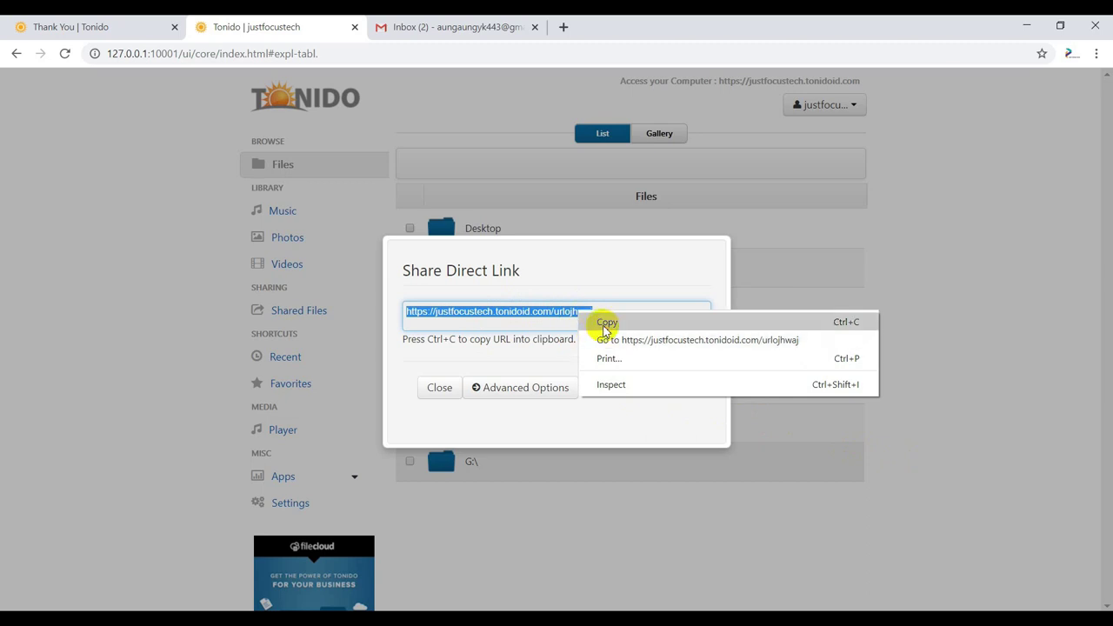
pyautogui.click(606, 323)
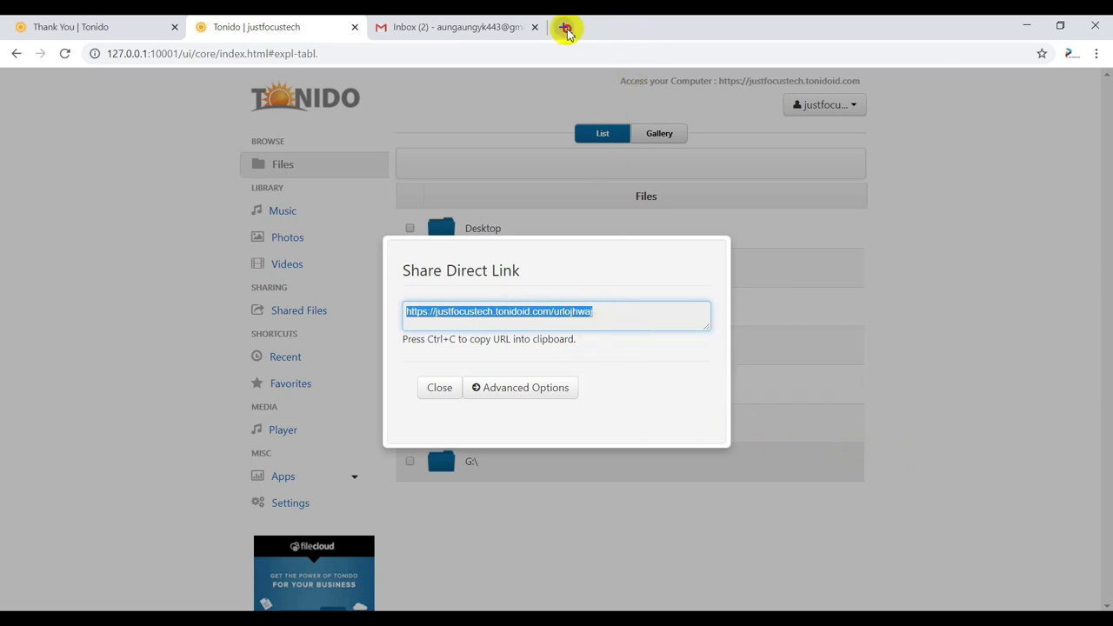
pyautogui.click(566, 28)
# - Load the copied D:\ share link in a new tab, browse 1.Hard Disk, and return to Tonido
pyautogui.hotkey('ctrl', 'v')
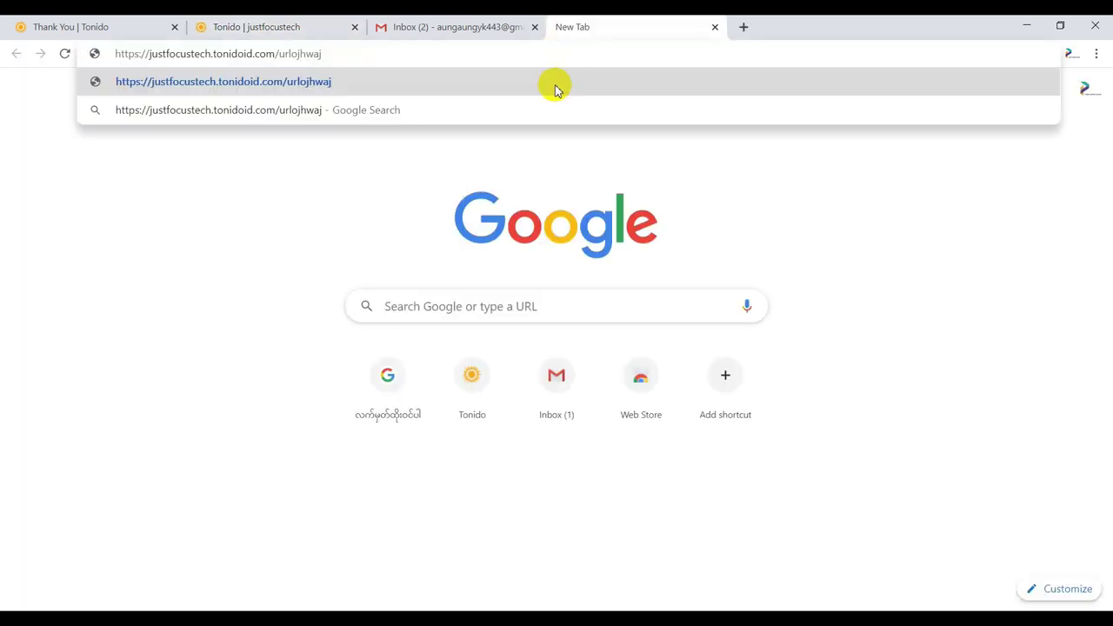
pyautogui.press('Return')
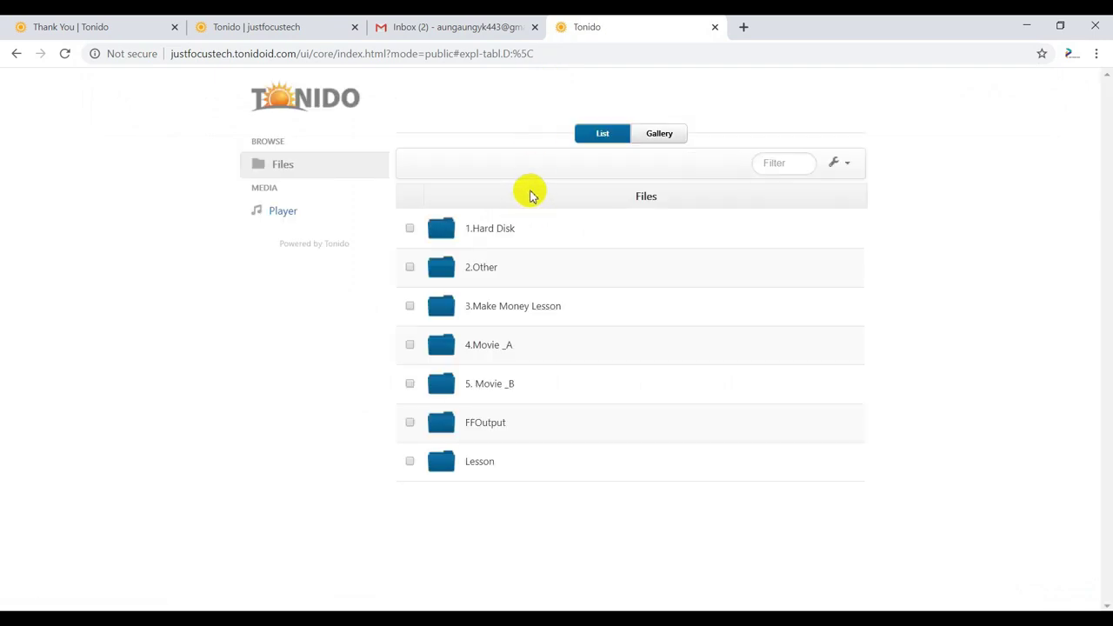
pyautogui.click(503, 233)
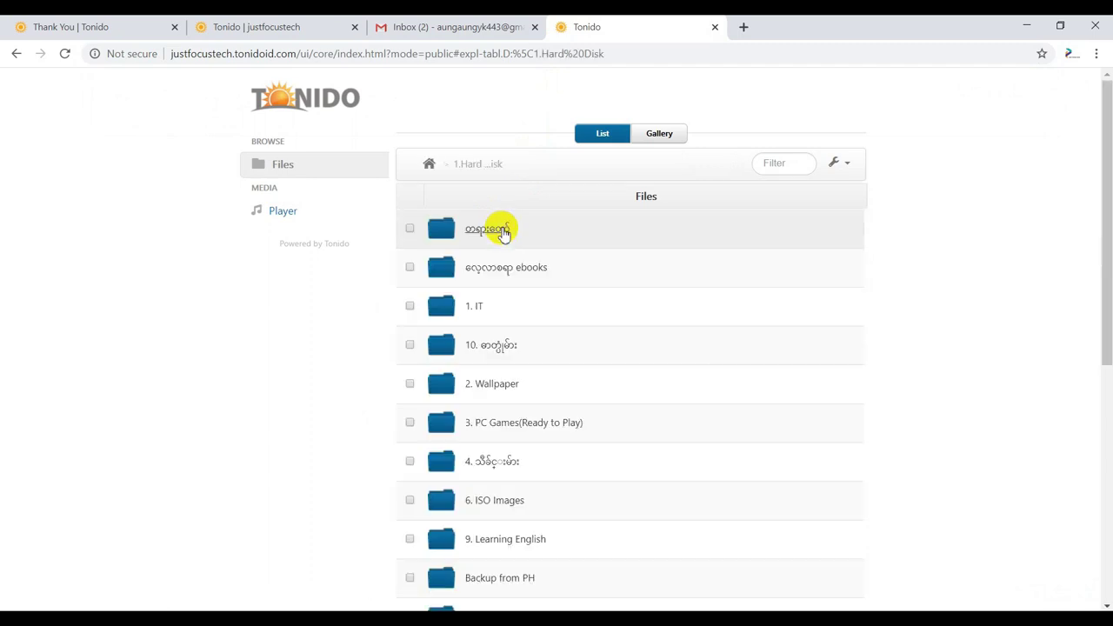
pyautogui.scroll(-4, 474, 311)
pyautogui.scroll(-2, 473, 312)
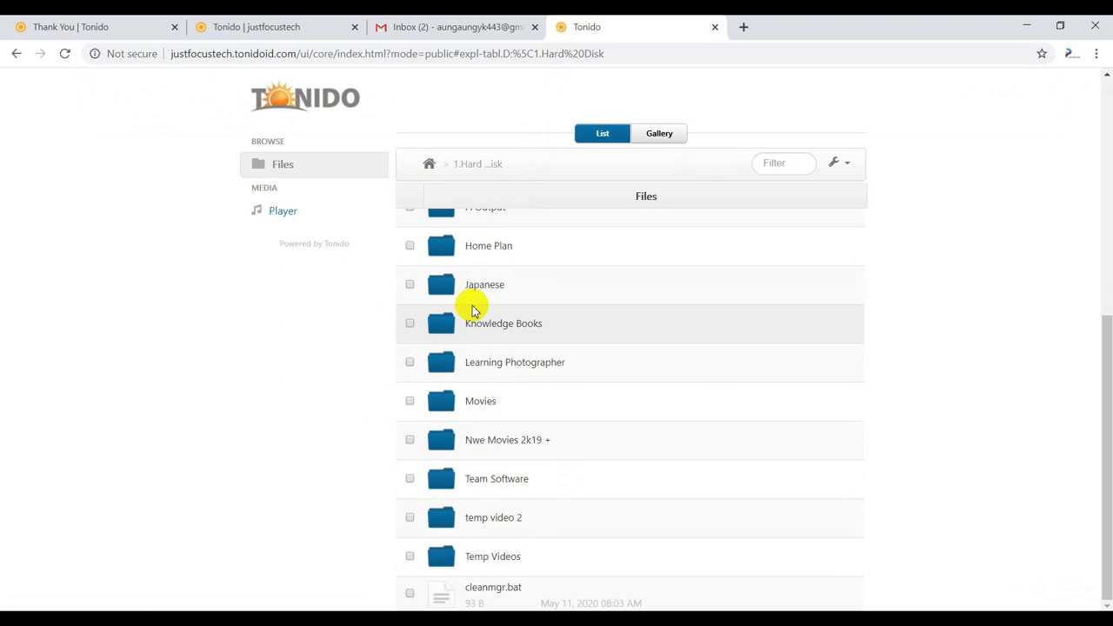
pyautogui.scroll(5, 474, 311)
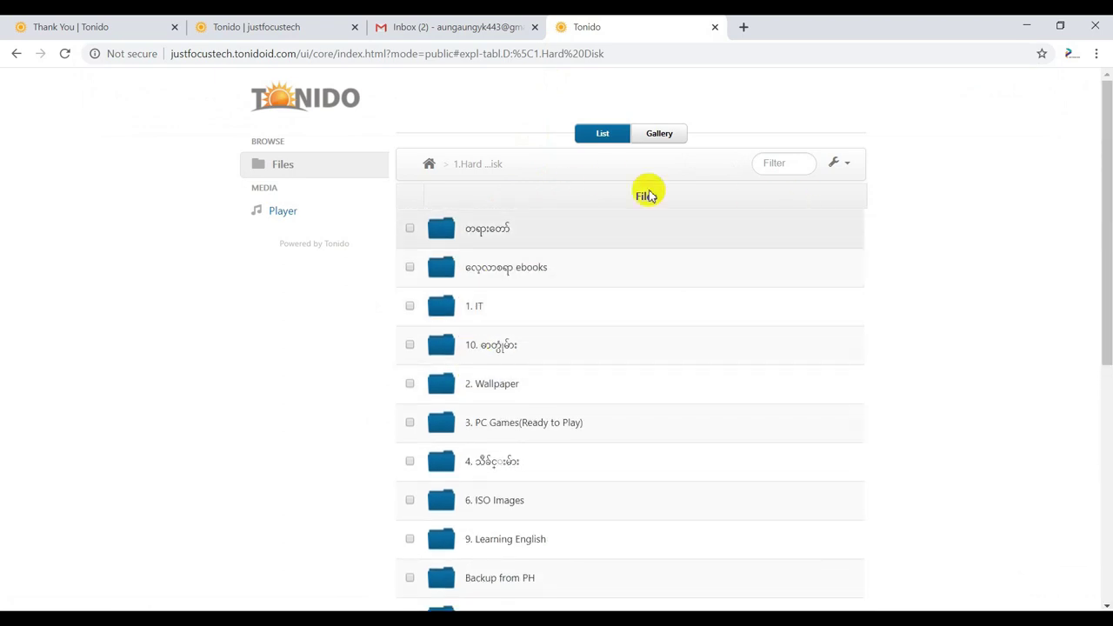
pyautogui.click(252, 27)
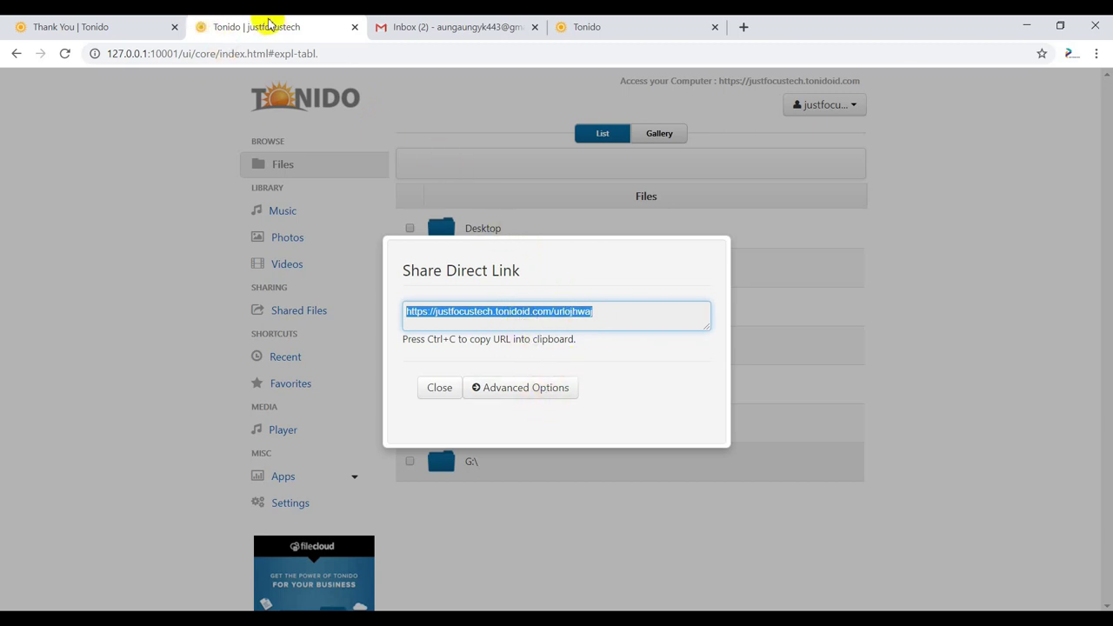
pyautogui.click(92, 26)
# - Compose a new Gmail message and paste the Tonido public link into its body
pyautogui.click(421, 19)
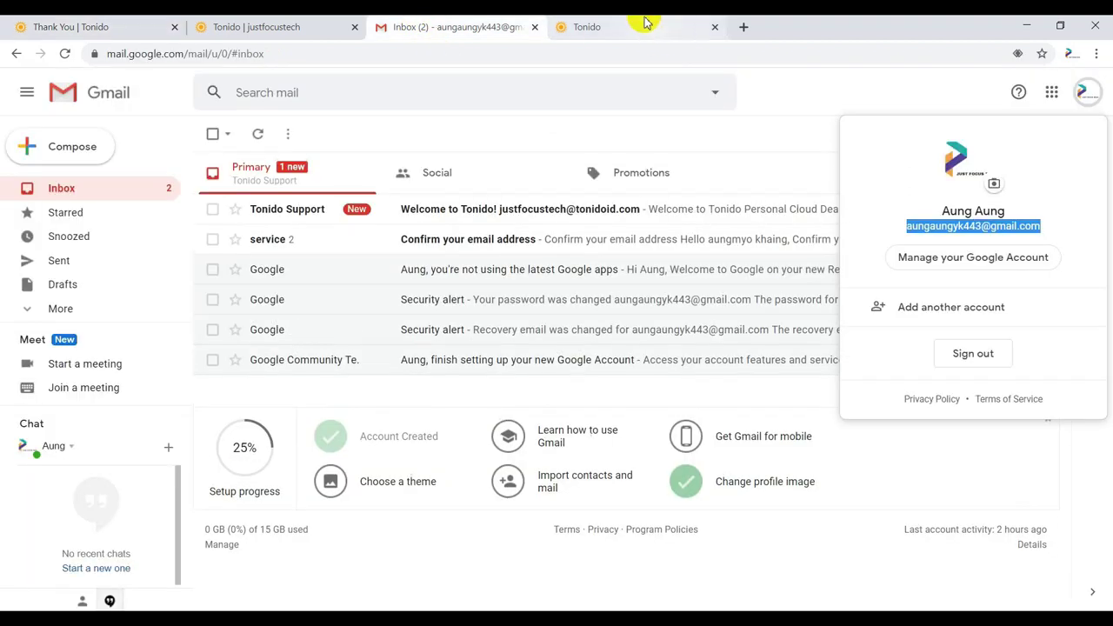
pyautogui.click(641, 21)
pyautogui.click(481, 27)
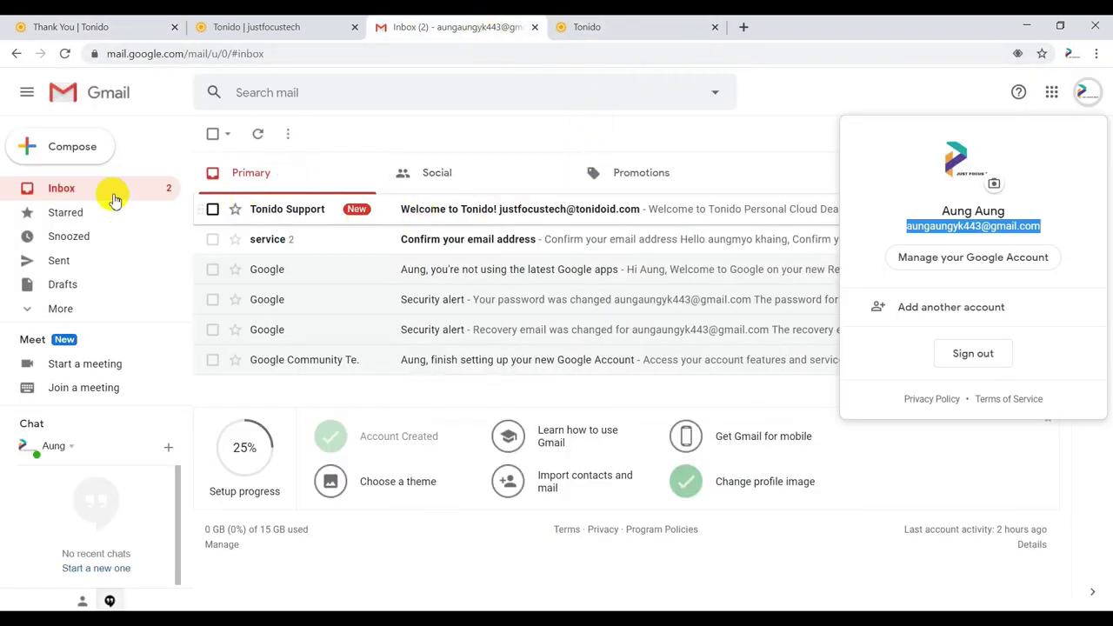
pyautogui.click(69, 144)
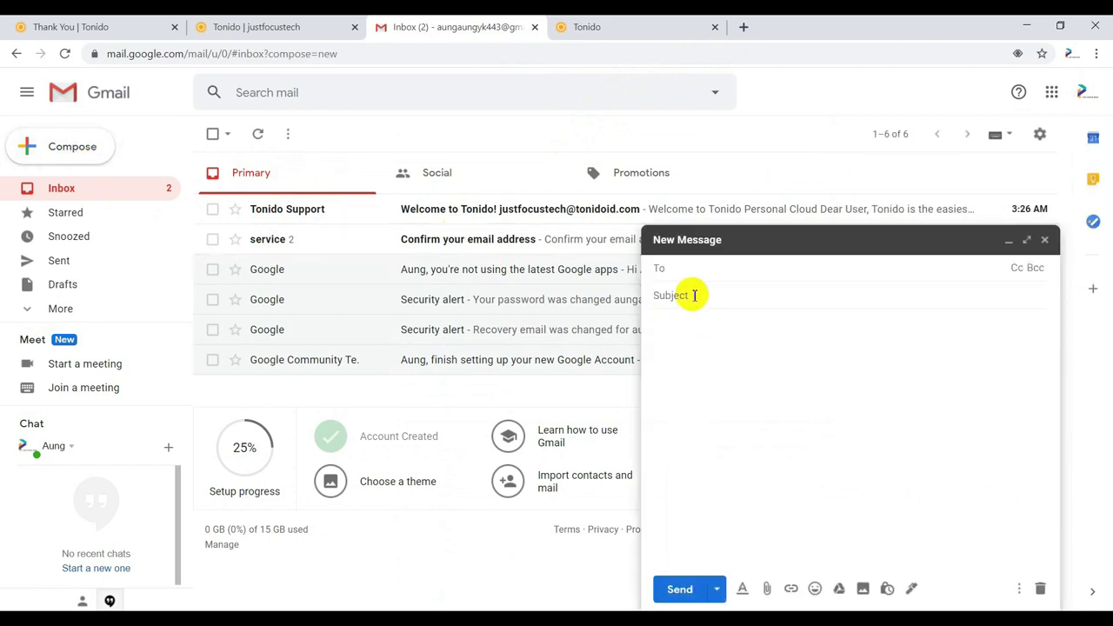
pyautogui.click(692, 269)
pyautogui.click(685, 325)
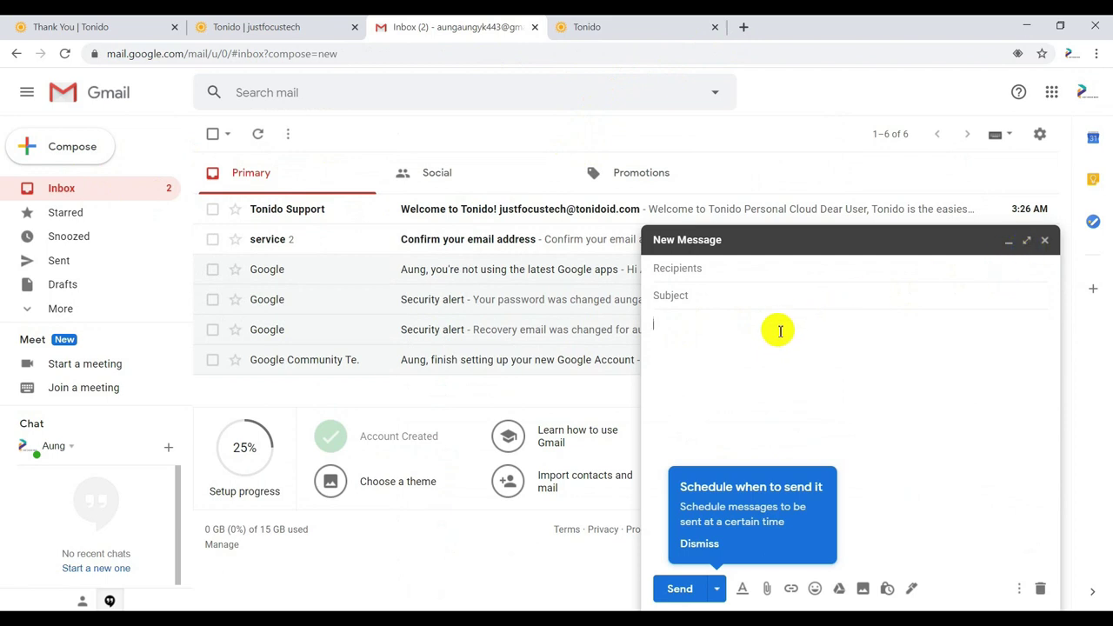
pyautogui.hotkey('ctrl', 'v')
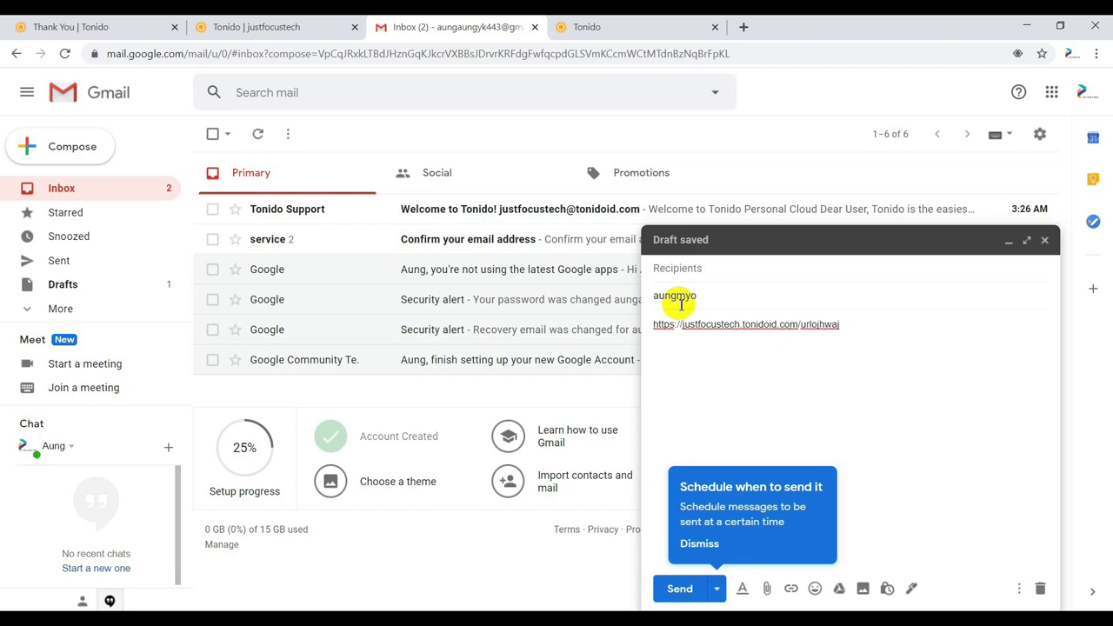
# - Correct the subject to 'test mail', enter the recipient's email address, and send
pyautogui.press('BackSpace')
pyautogui.click(667, 268)
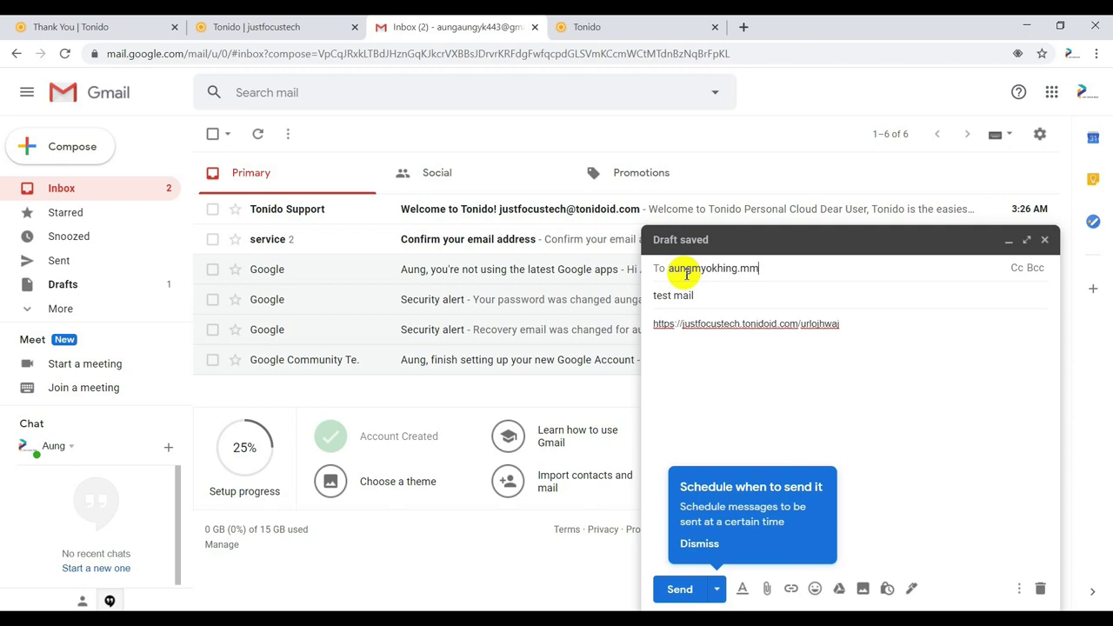
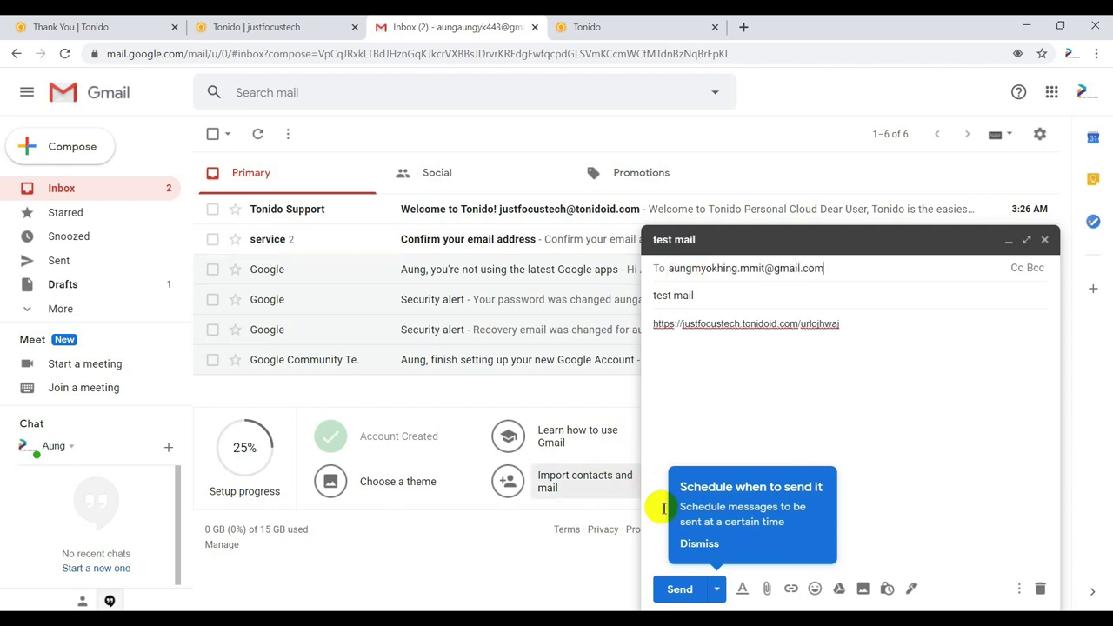
pyautogui.click(690, 592)
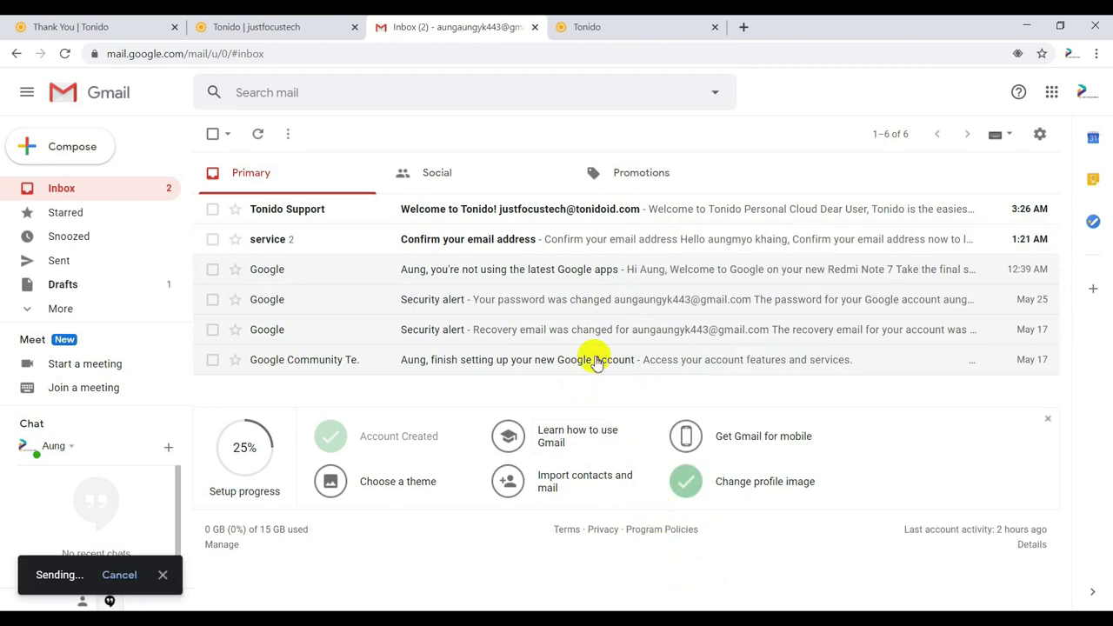
pyautogui.moveTo(626, 619)
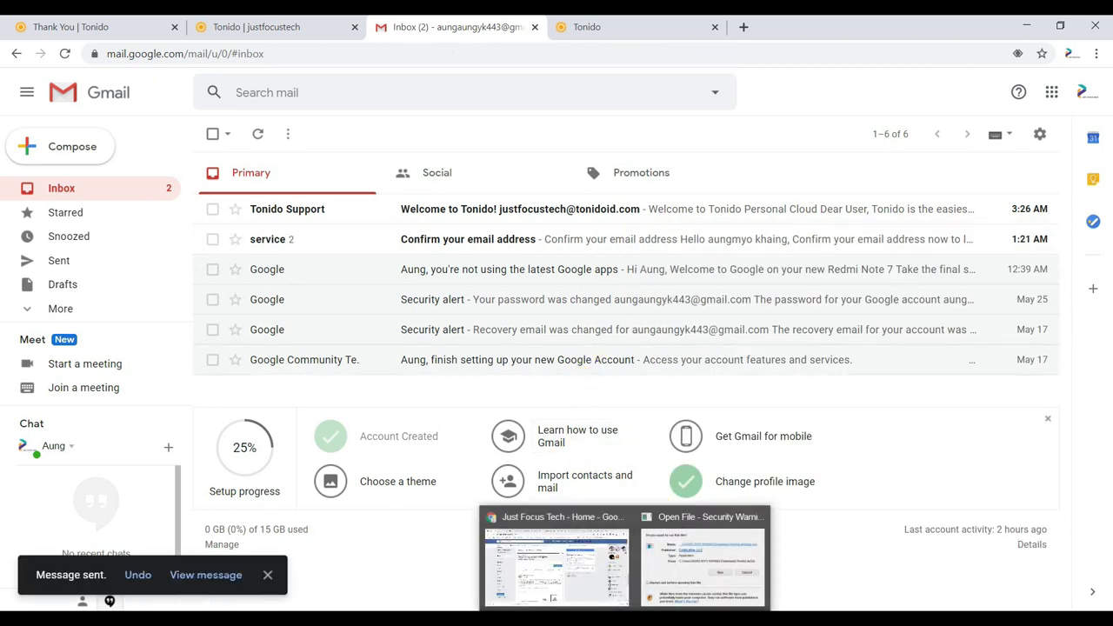
pyautogui.click(596, 591)
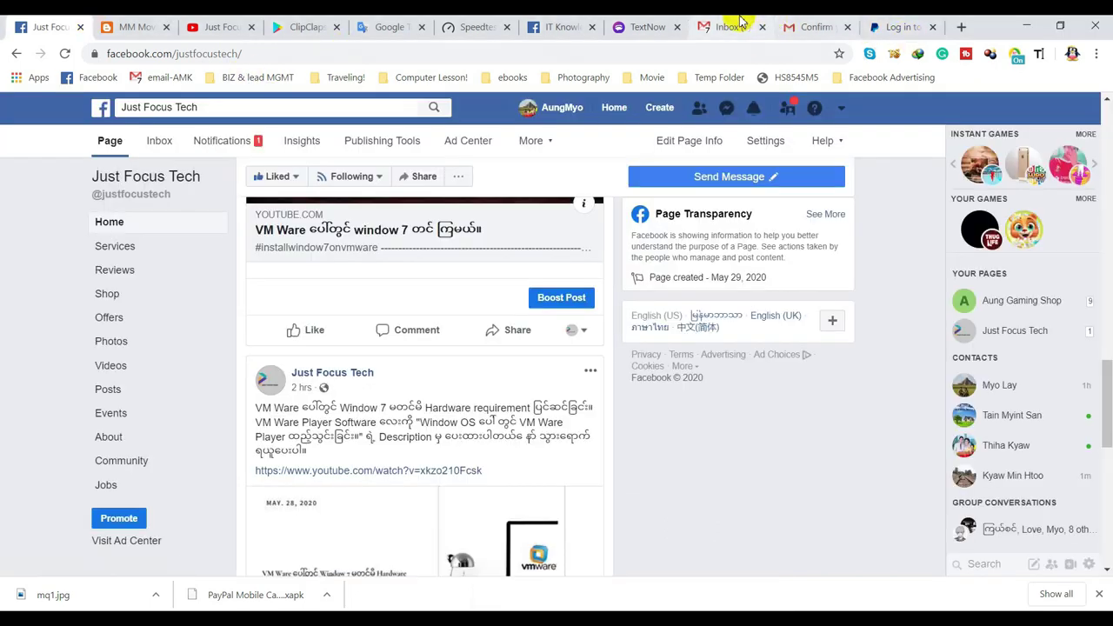
# - Refresh the receiving Gmail inbox, open the 'test mail' message, and follow its Tonido share link
pyautogui.click(733, 26)
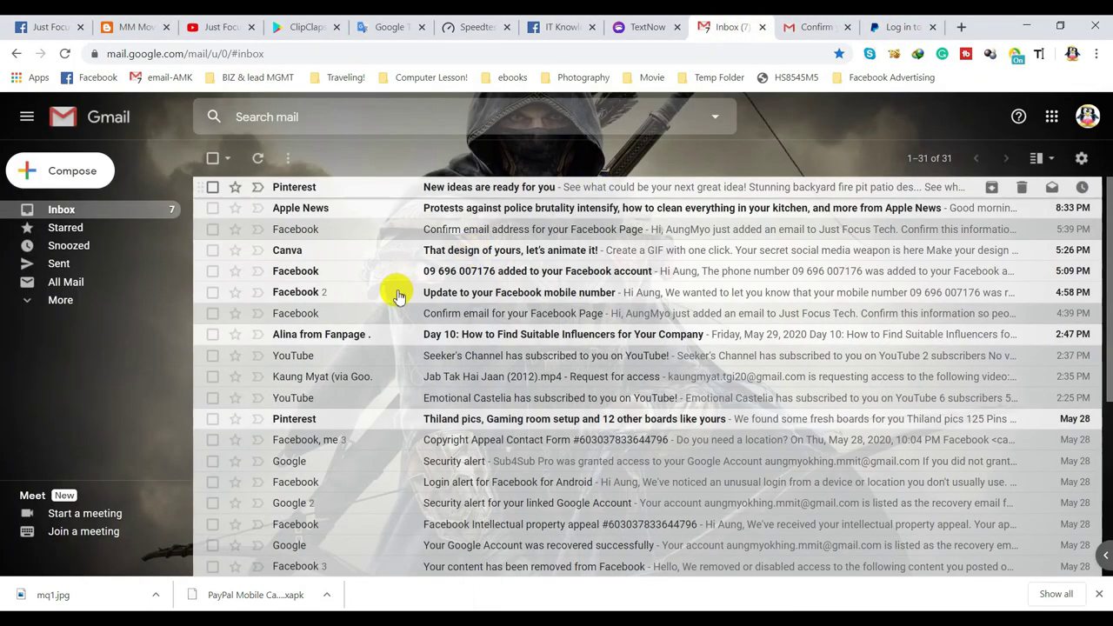
pyautogui.click(260, 163)
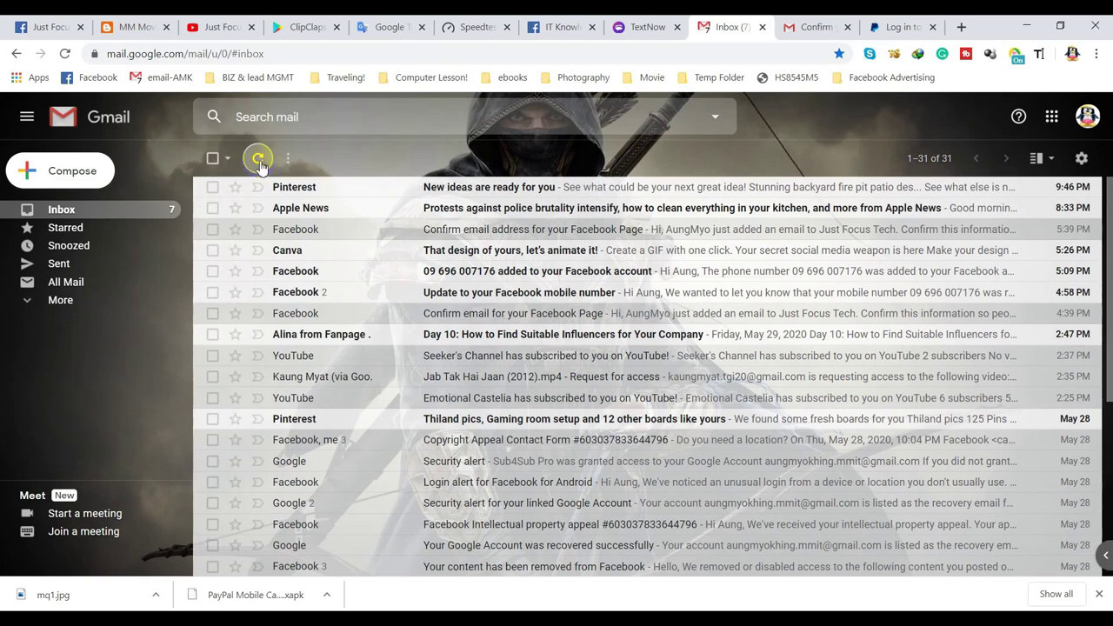
pyautogui.click(260, 163)
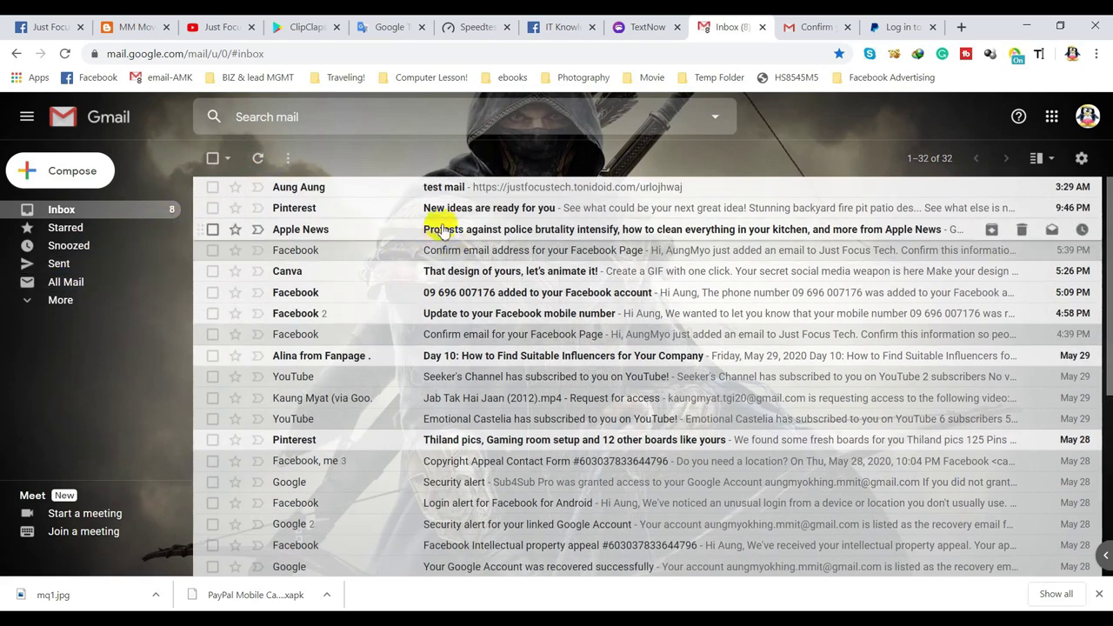
pyautogui.click(460, 188)
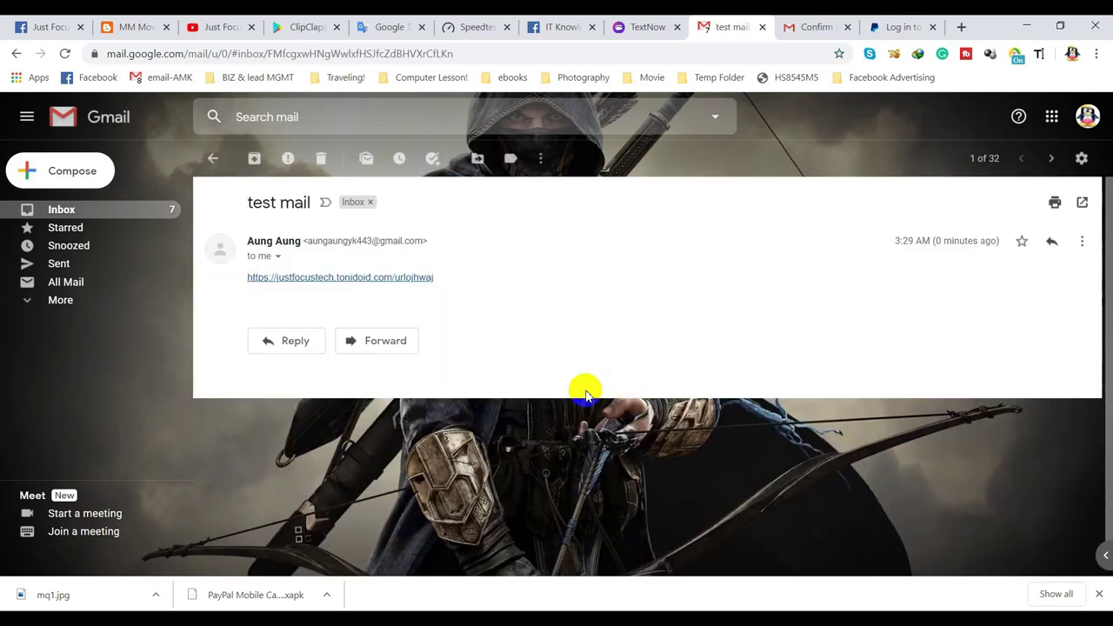
pyautogui.click(367, 277)
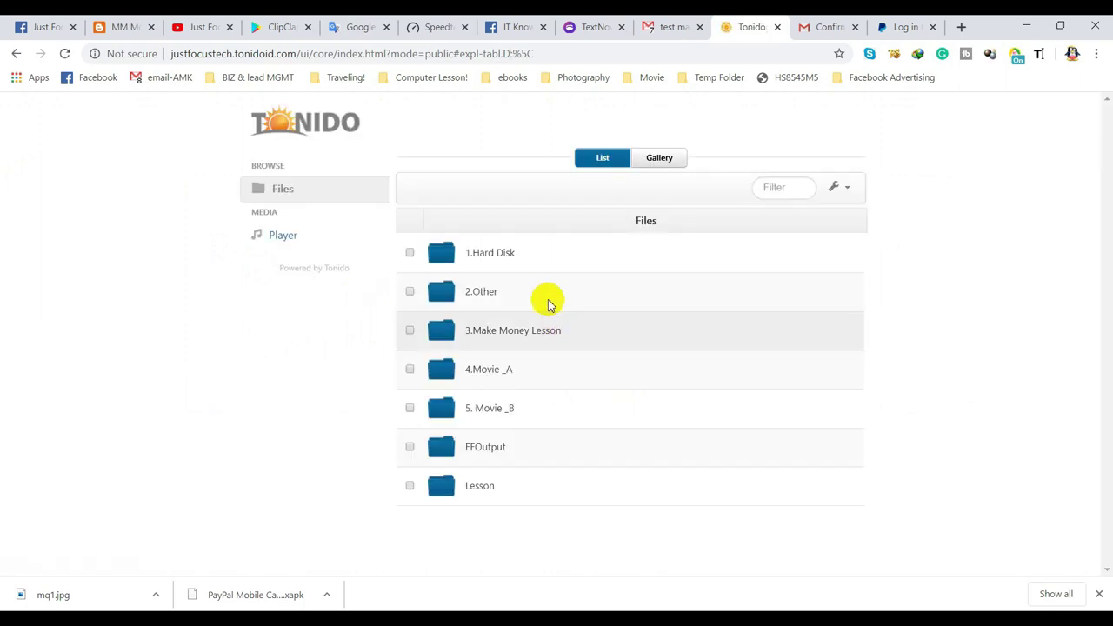
# - Browse into 1.Hard Disk > တရားတော် and select ပဌာန်းတရားတော်.mp4 to show its File Actions
pyautogui.click(489, 254)
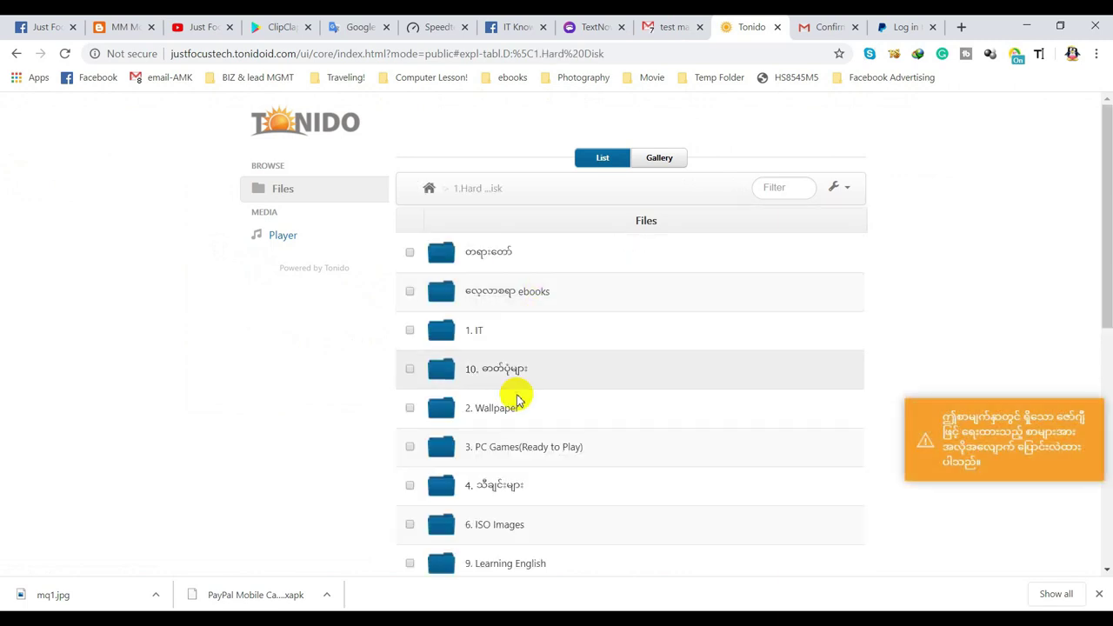
pyautogui.scroll(-6, 514, 391)
pyautogui.scroll(6, 479, 375)
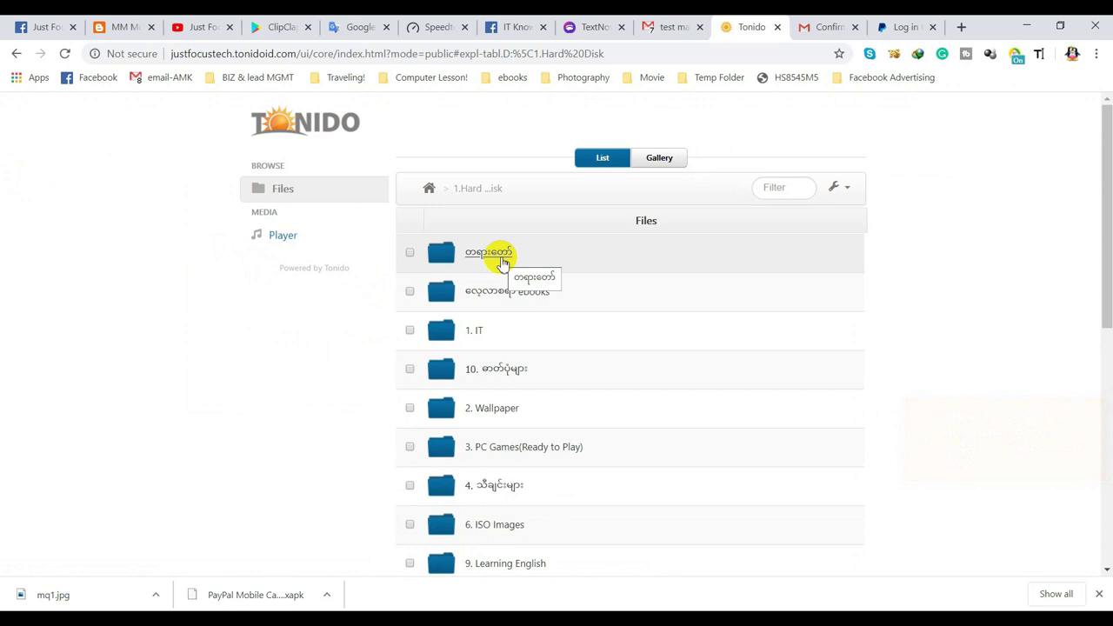
pyautogui.click(501, 261)
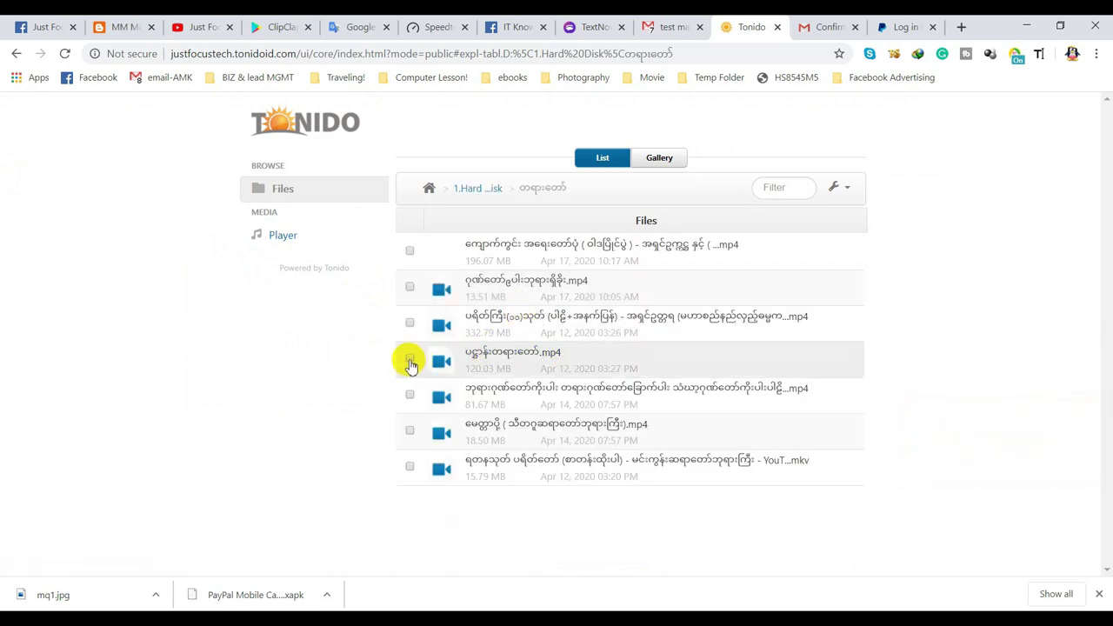
pyautogui.click(409, 361)
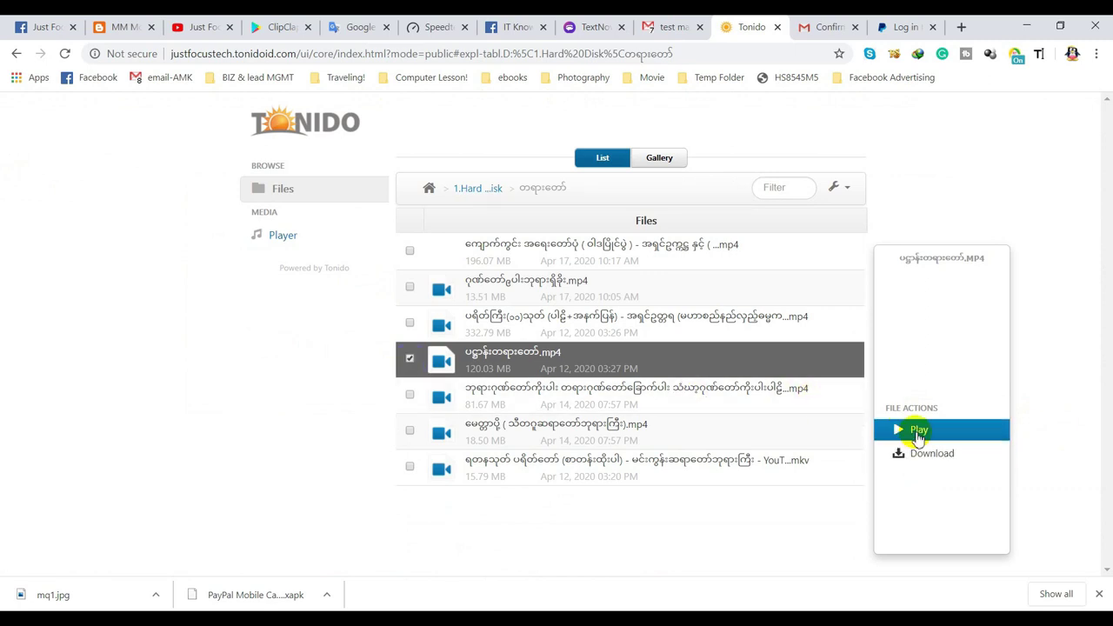